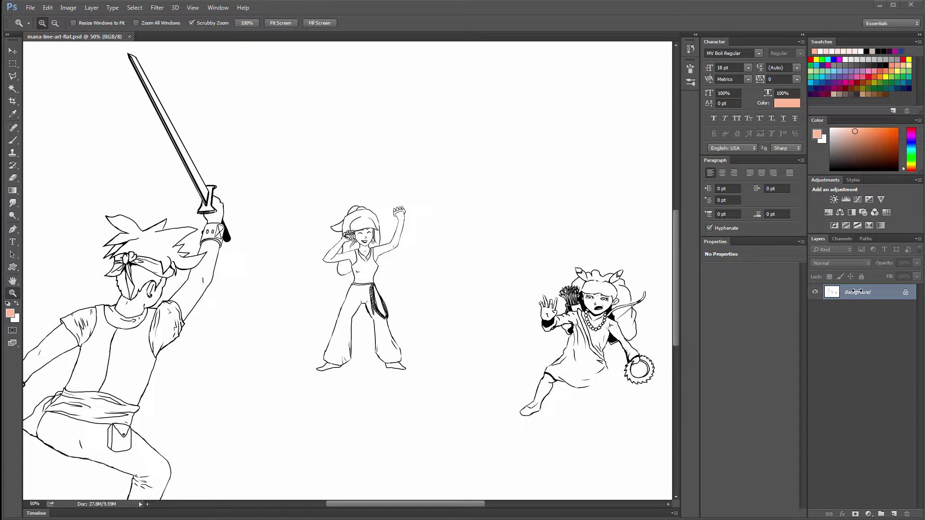
- Select all, cut the line art from the Background, and paste it onto a new layer
left_click(135, 8)
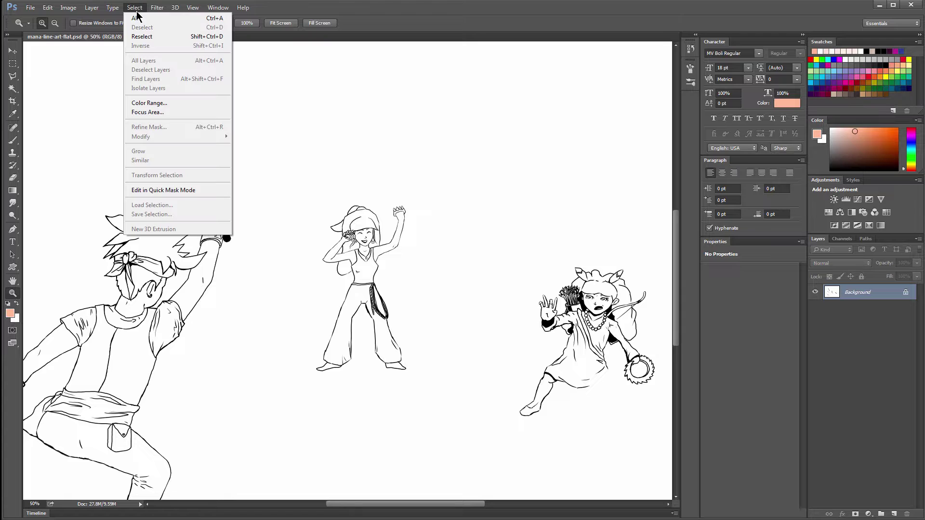
left_click(153, 19)
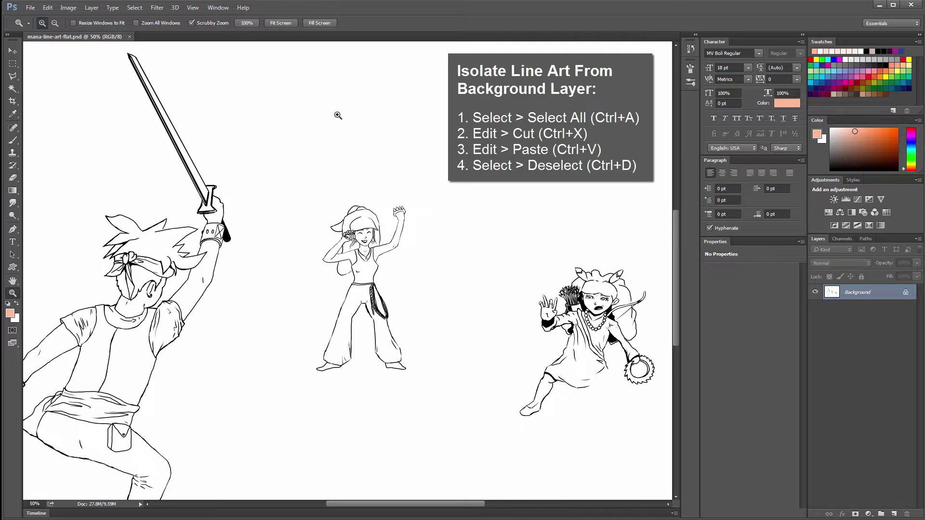
left_click(48, 8)
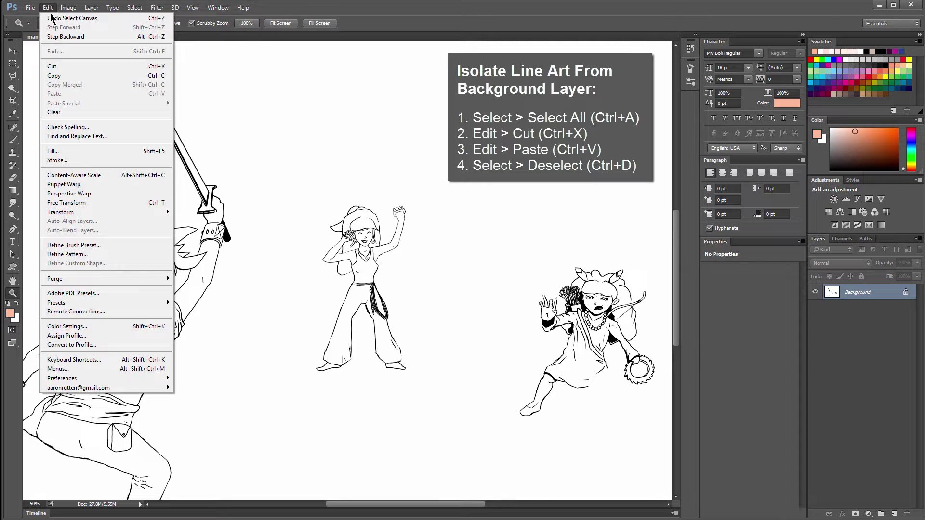
left_click(64, 70)
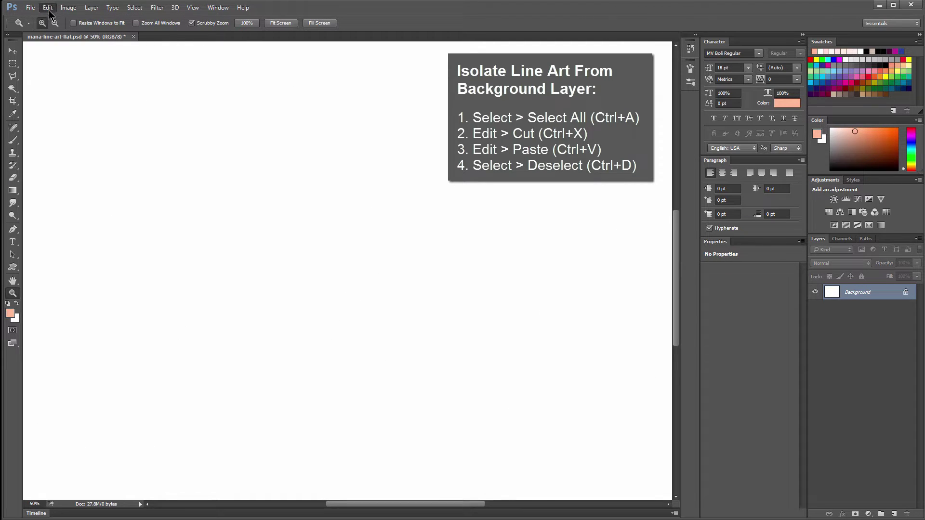
left_click(48, 8)
left_click(59, 93)
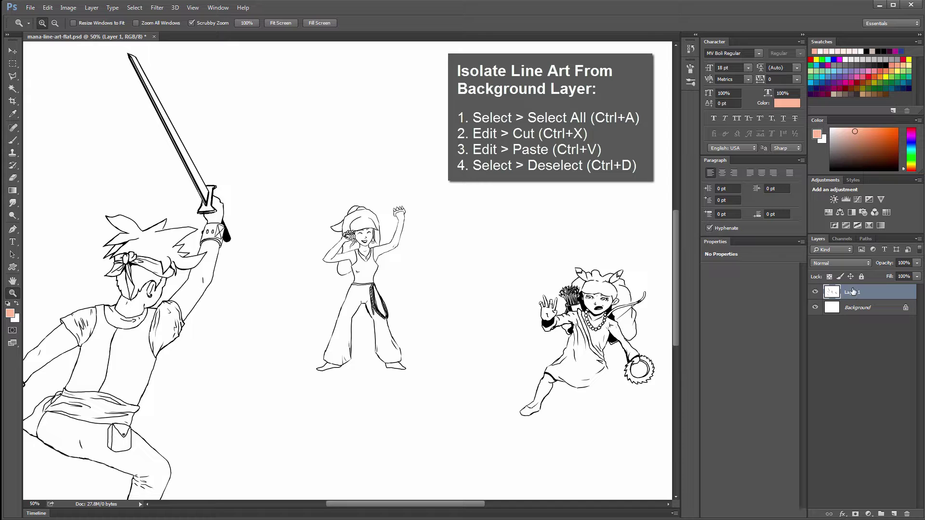
- Rename the pasted line-art layer to 'ink'
double_click(853, 292)
type("ink")
key("Return")
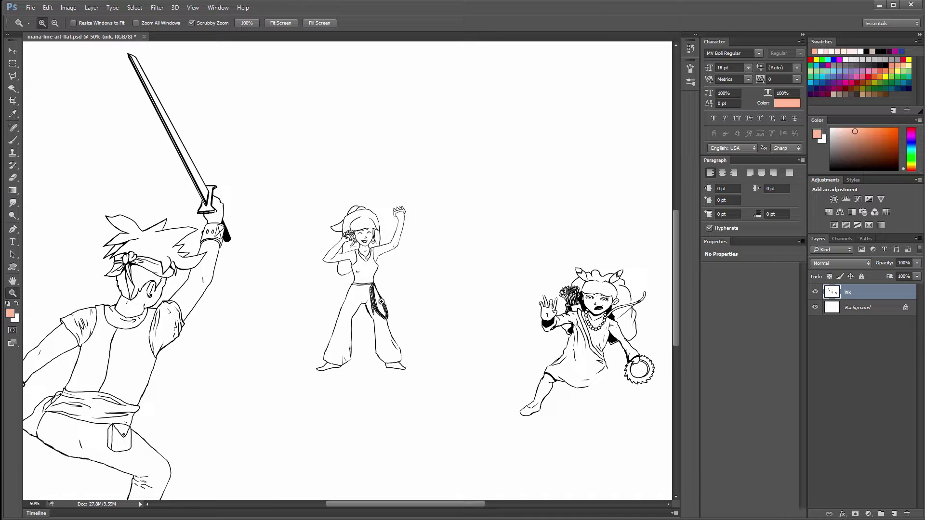
- Set the ink layer's blend mode to Multiply, then make the Background layer active
left_click(825, 267)
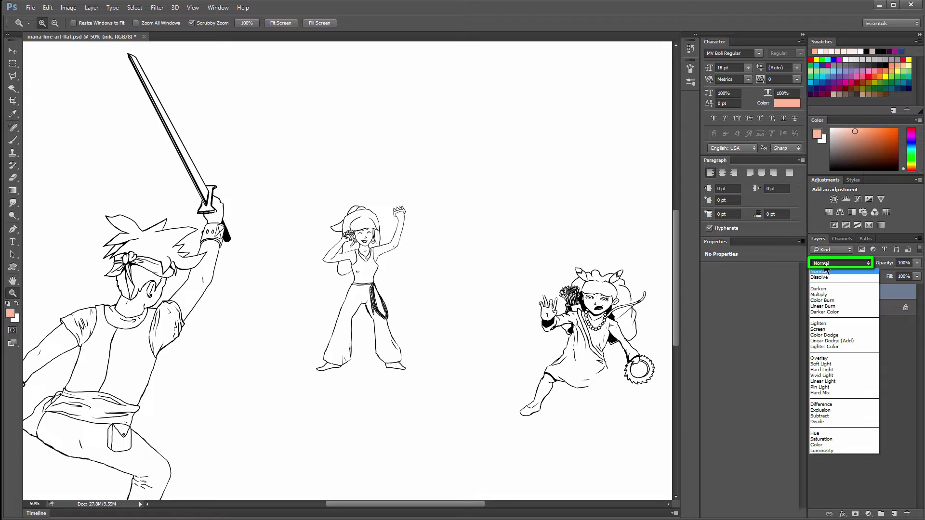
left_click(822, 296)
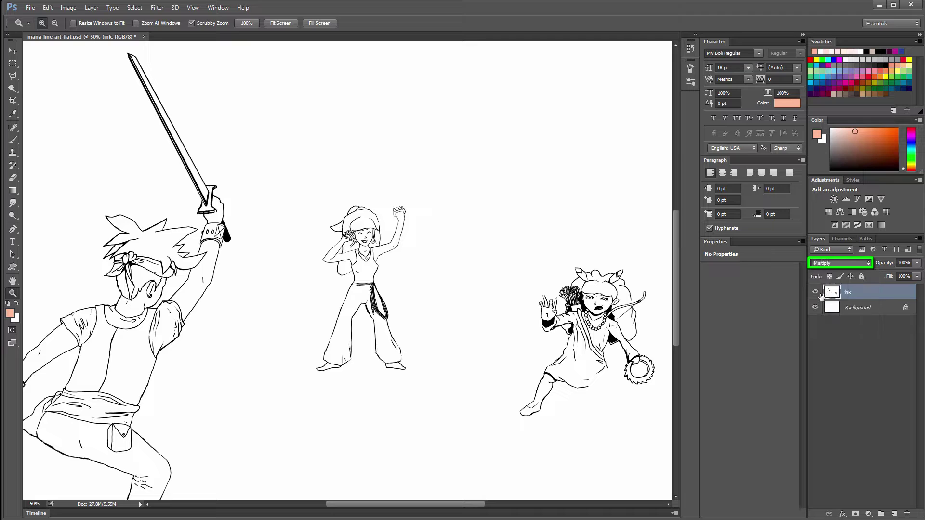
left_click(857, 309)
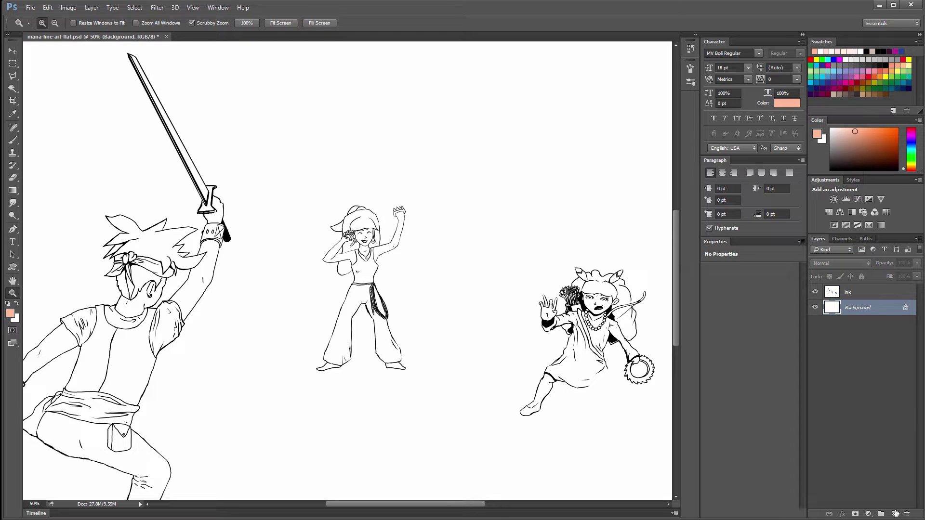
- Add a new empty layer above the Background and name it 'color'
left_click(894, 514)
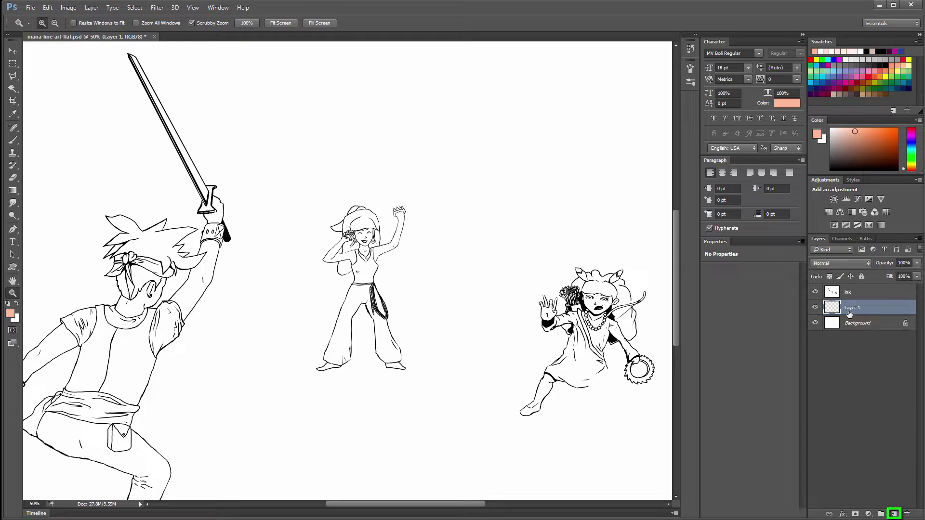
double_click(850, 311)
type("color")
key("Return")
- Pick a lighter salmon colour and set up a hard round brush with pressure-controlled size
left_click(853, 126)
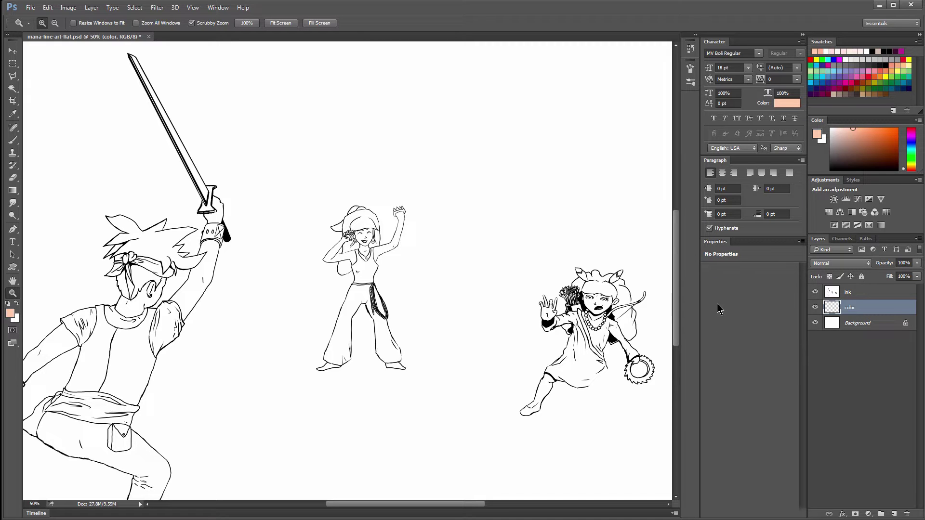
left_click(17, 142)
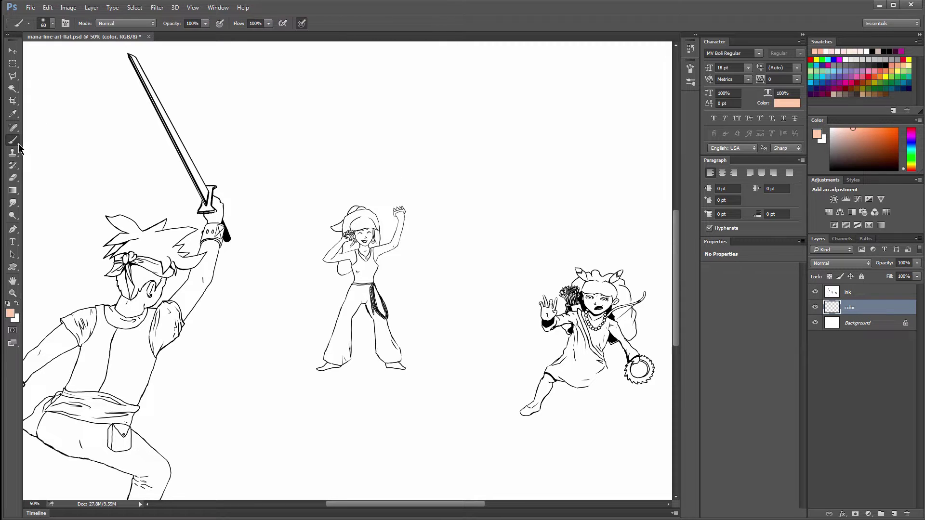
left_click(52, 23)
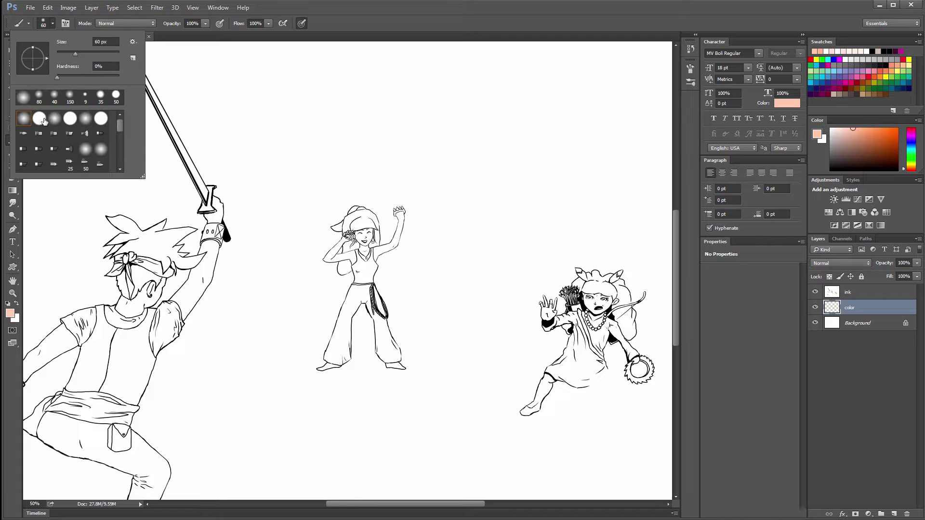
left_click(39, 119)
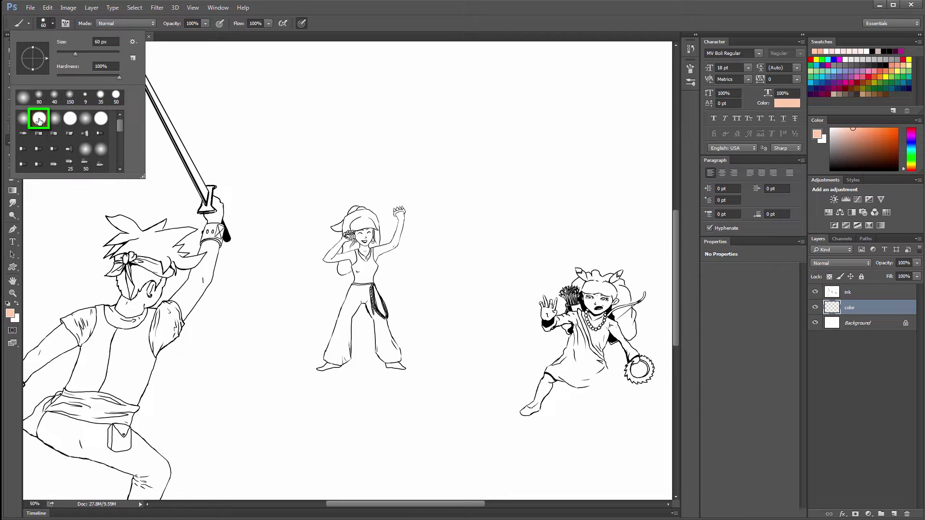
key("Return")
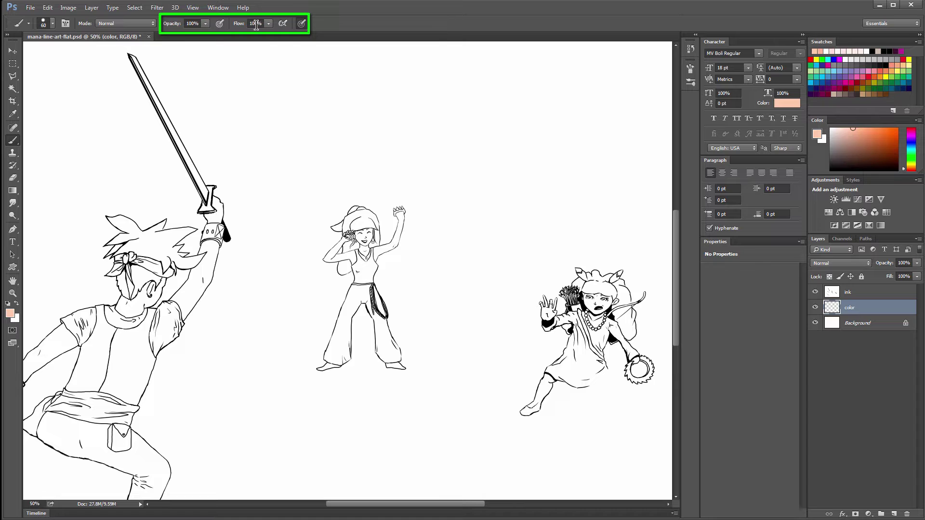
left_click(303, 25)
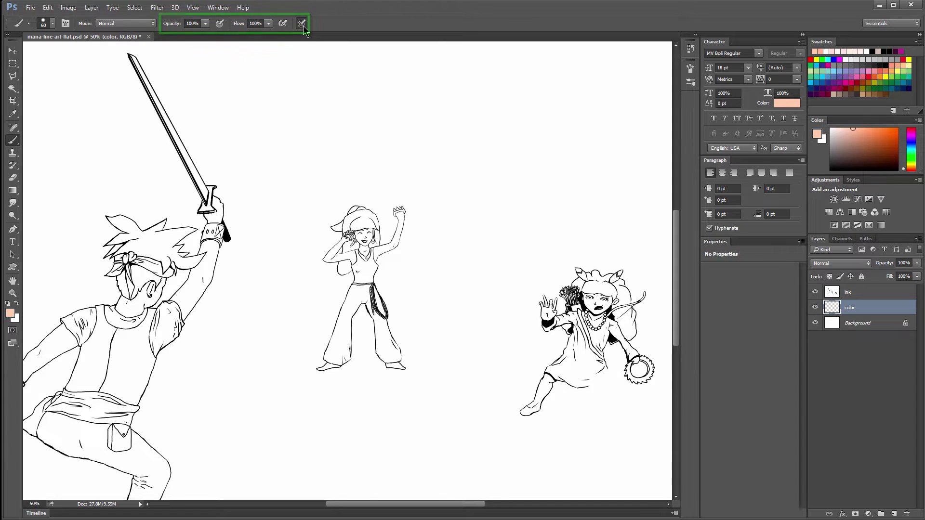
left_click(13, 293)
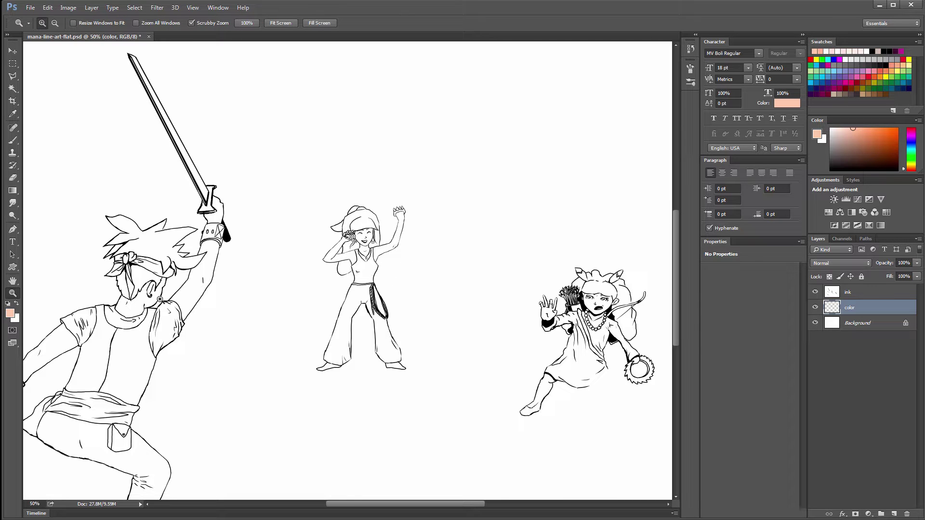
- Zoom to 100% on the right-hand girl, centre her, and shrink the brush for detail
left_click(593, 305)
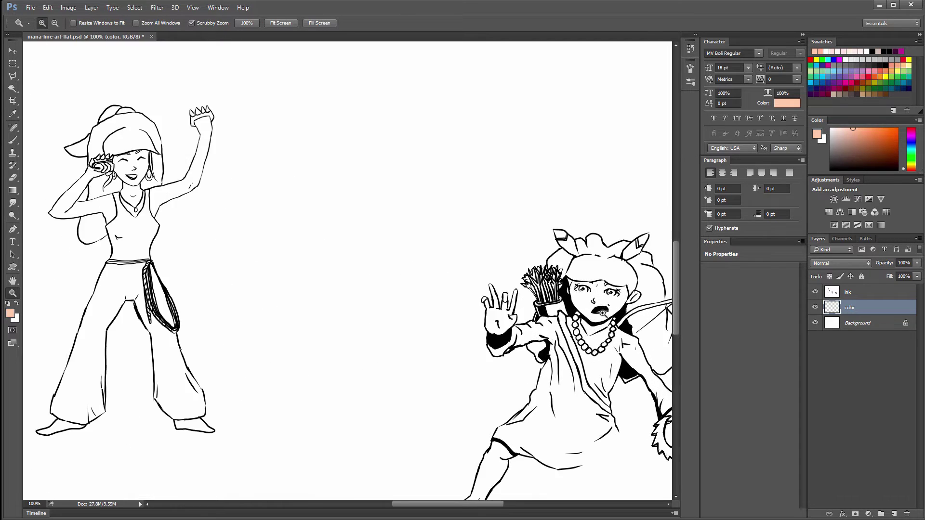
left_click_drag(589, 354, 496, 336)
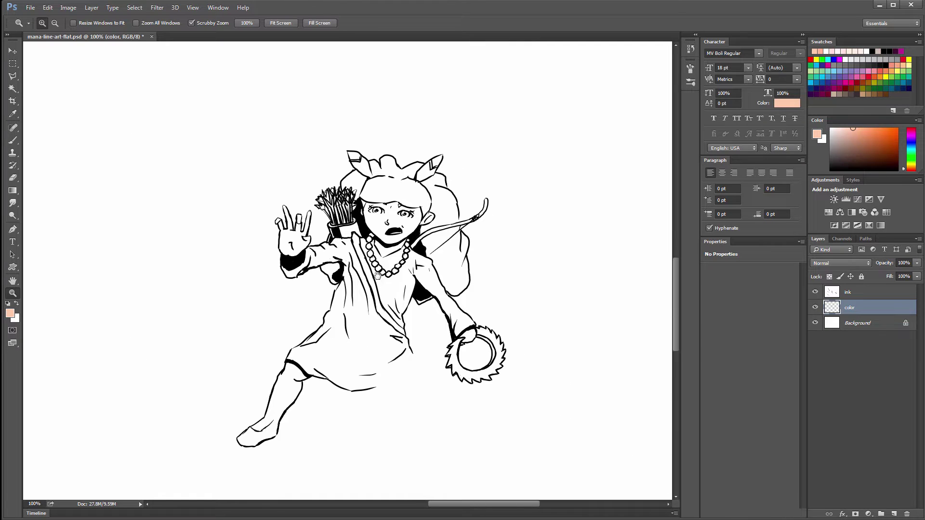
left_click(12, 140)
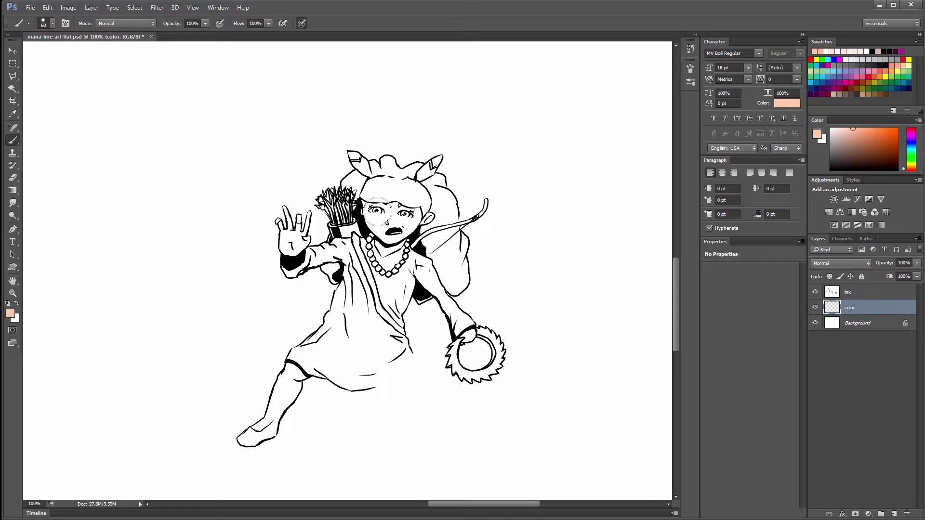
key("bracketleft")
key("bracketleft")
key("bracketleft")
key("bracketleft")
key("bracketleft")
key("bracketleft")
key("bracketleft")
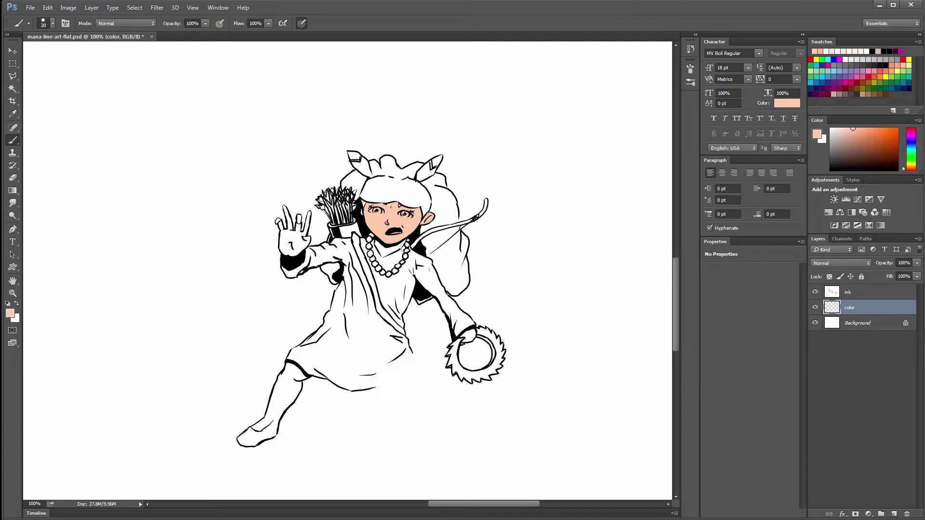
- Paint salmon skin over the girl's neck, the ring-holding hand and the raised fingers
mouse_move(381, 241)
left_mouse_down()
mouse_move(387, 266)
mouse_move(390, 253)
mouse_move(389, 266)
mouse_move(395, 260)
left_mouse_up()
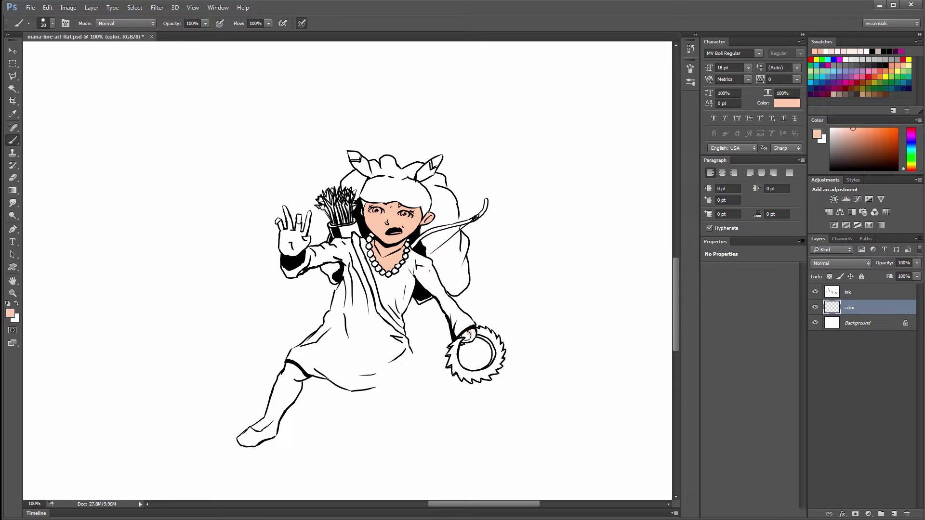
left_click_drag(470, 334, 470, 336)
mouse_move(286, 210)
left_mouse_down()
mouse_move(291, 232)
mouse_move(282, 252)
mouse_move(297, 245)
mouse_move(294, 253)
mouse_move(298, 218)
mouse_move(298, 239)
mouse_move(309, 214)
mouse_move(308, 242)
left_mouse_up()
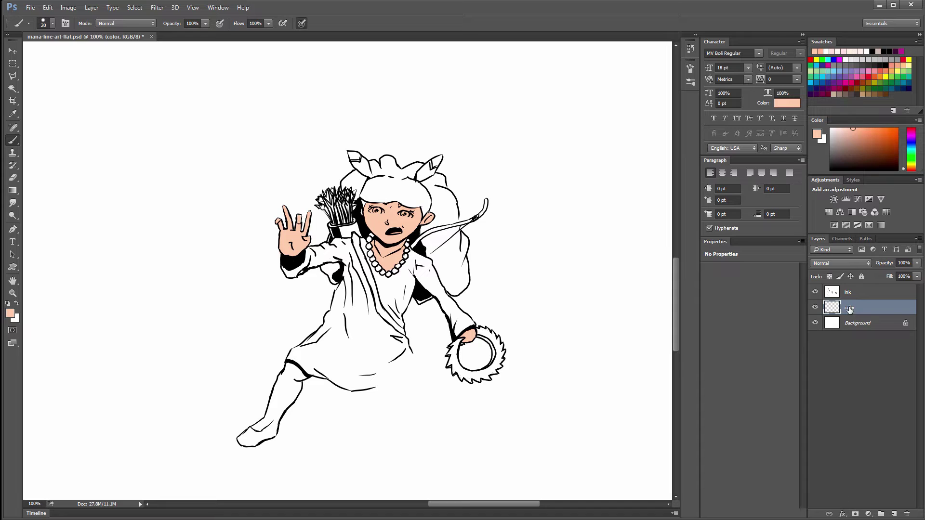
- Add a Color Overlay effect to the color layer using a pale yellowish-peach colour
left_click(842, 515)
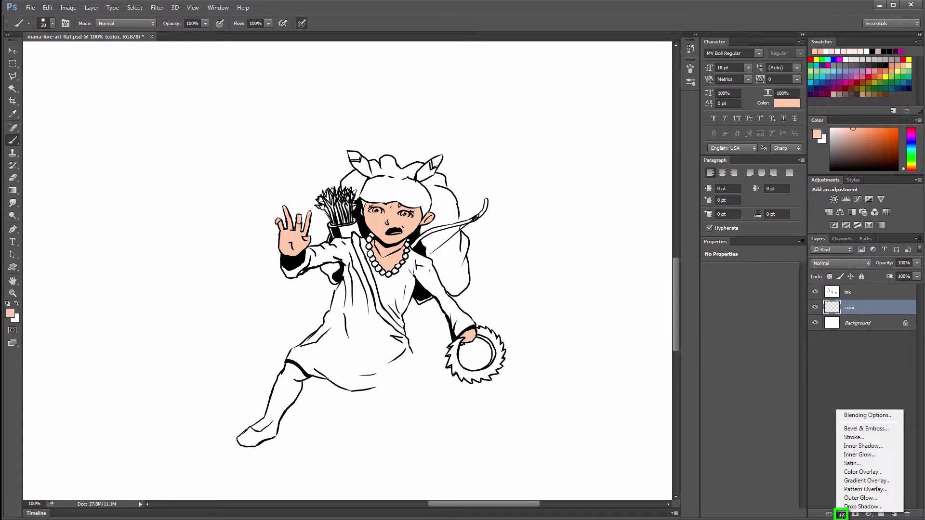
left_click(862, 472)
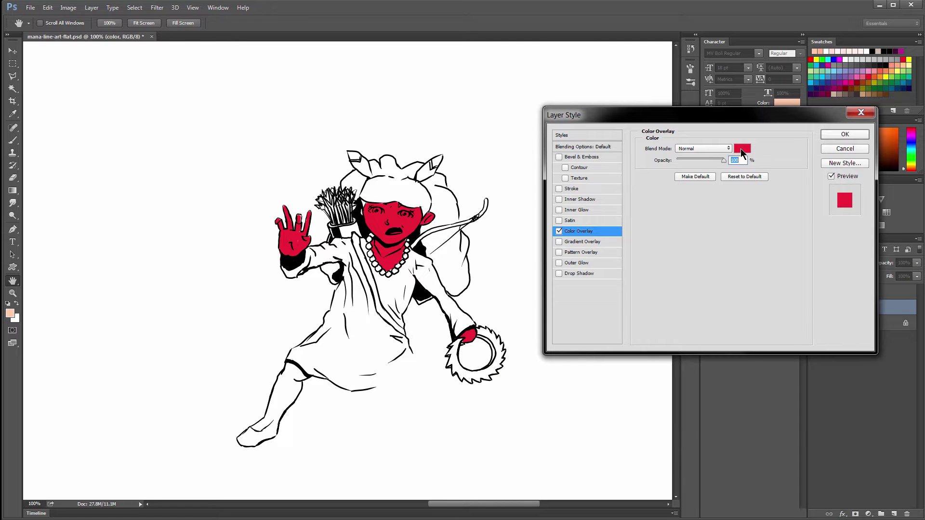
left_click(742, 149)
left_click(695, 283)
left_click(779, 382)
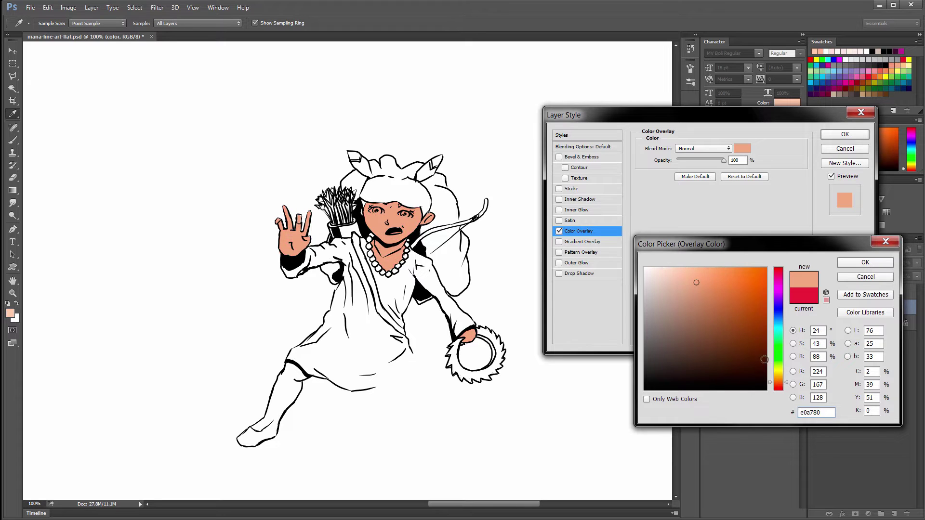
left_click(678, 269)
left_click(779, 379)
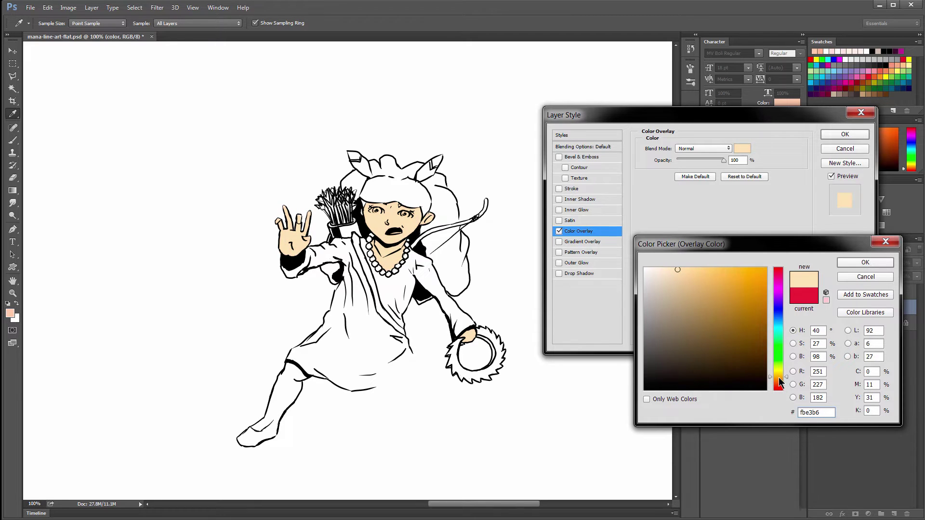
left_click(781, 386)
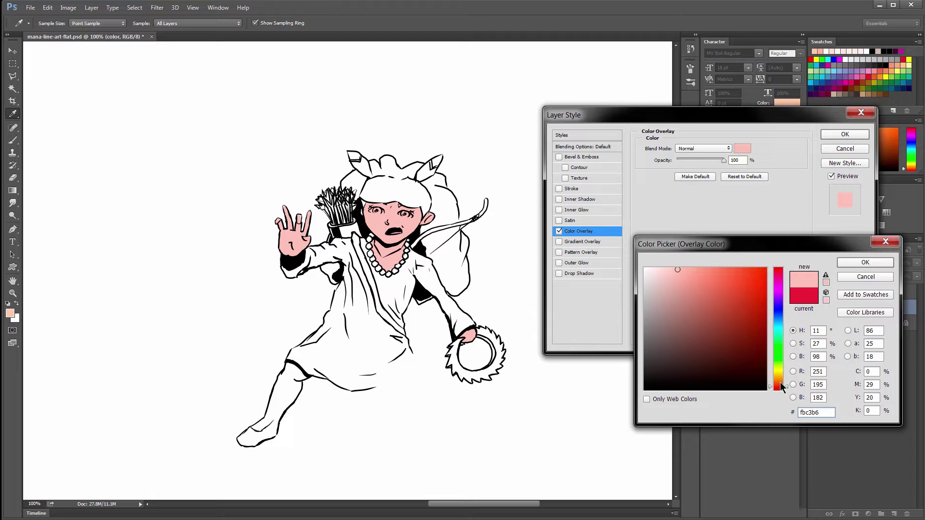
left_click_drag(780, 386, 781, 378)
left_click(860, 264)
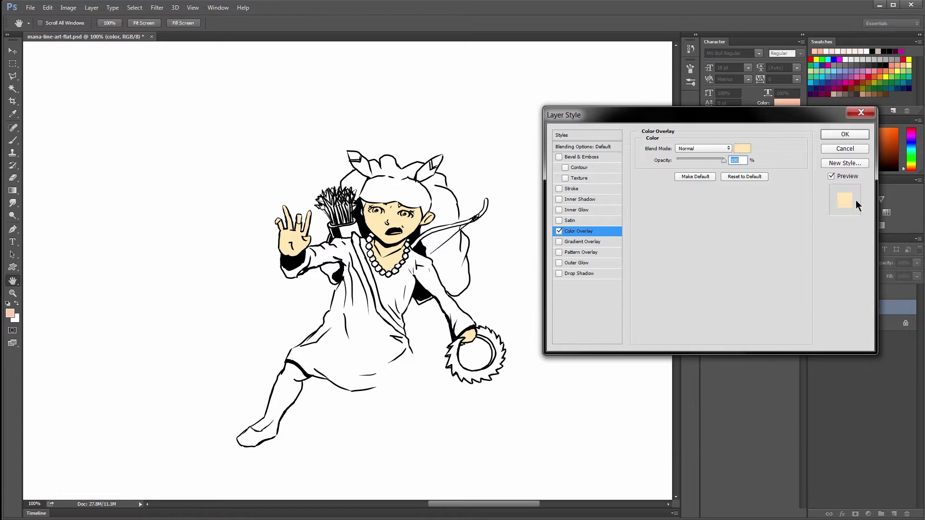
left_click(845, 134)
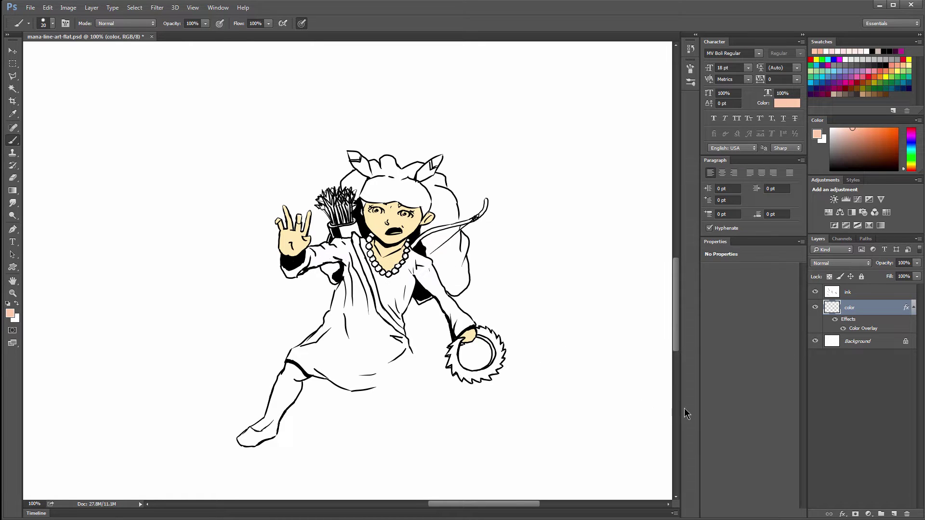
left_click(855, 294)
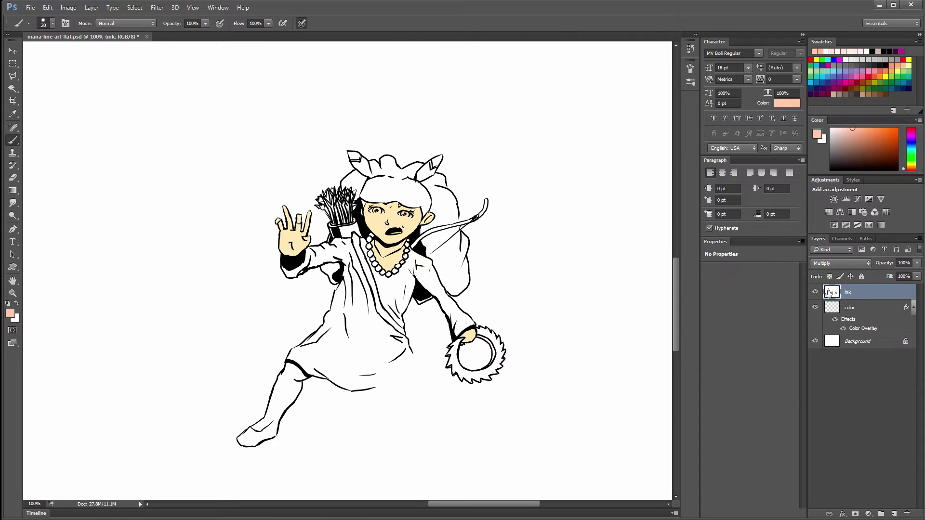
left_click(827, 264)
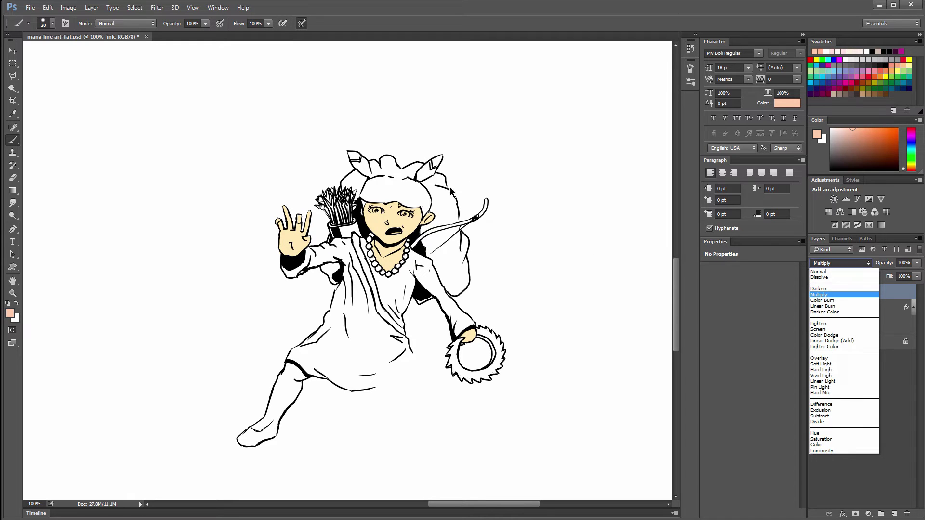
left_click(829, 271)
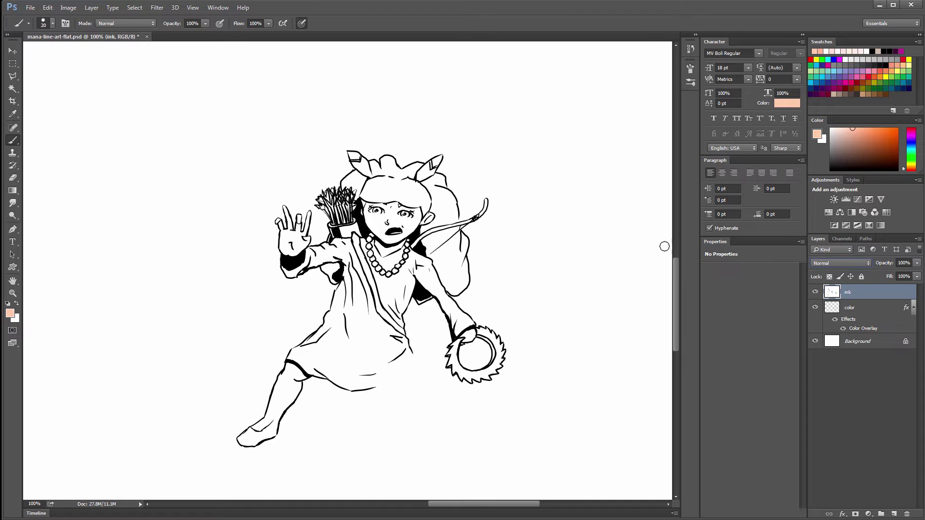
left_click(815, 293)
left_click(815, 292)
left_click(816, 293)
left_click(815, 293)
left_click(917, 263)
mouse_move(917, 273)
left_mouse_down()
mouse_move(901, 282)
mouse_move(882, 273)
mouse_move(921, 279)
left_mouse_up()
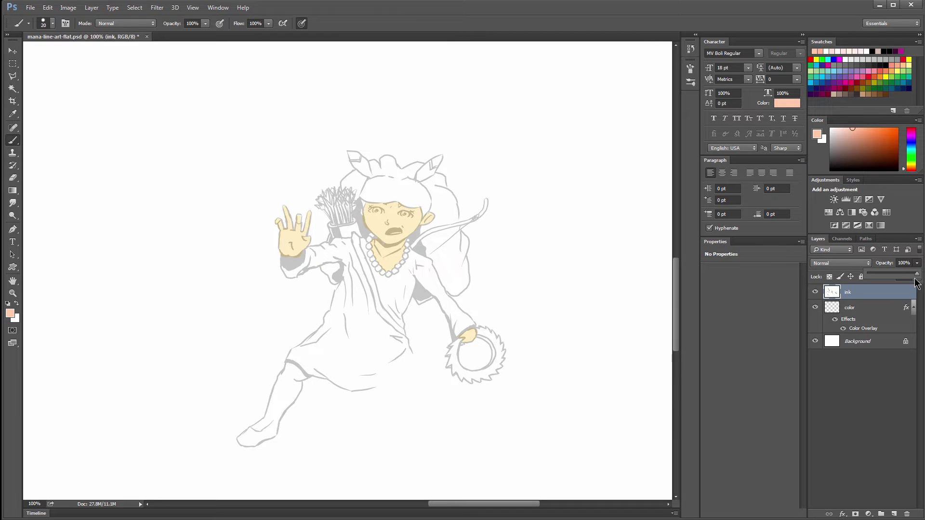
left_click(830, 265)
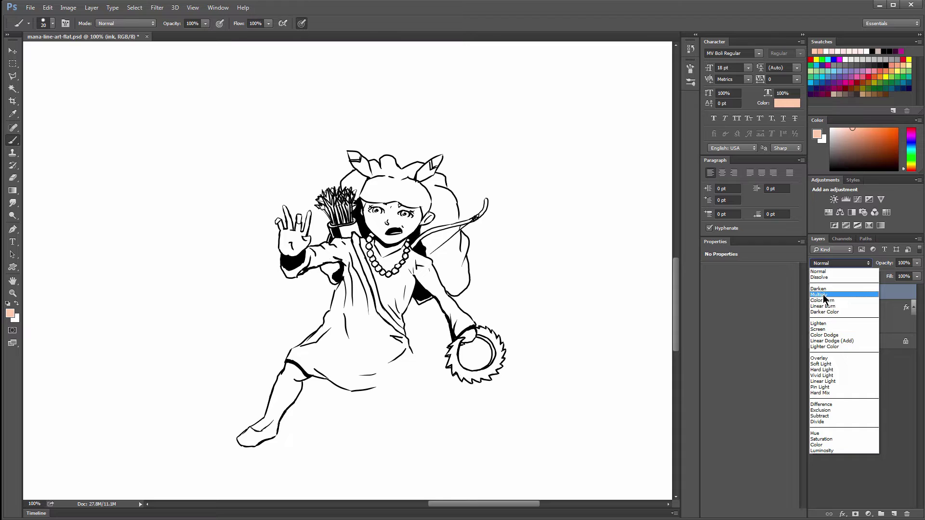
left_click(823, 295)
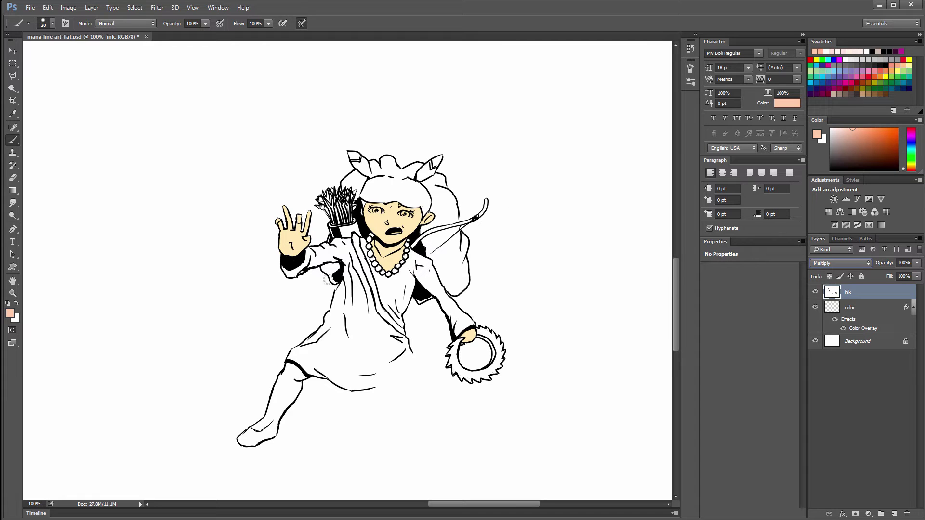
- Create a layer named 'hair' above color and paint the girl's hair orange on it
left_click(851, 308)
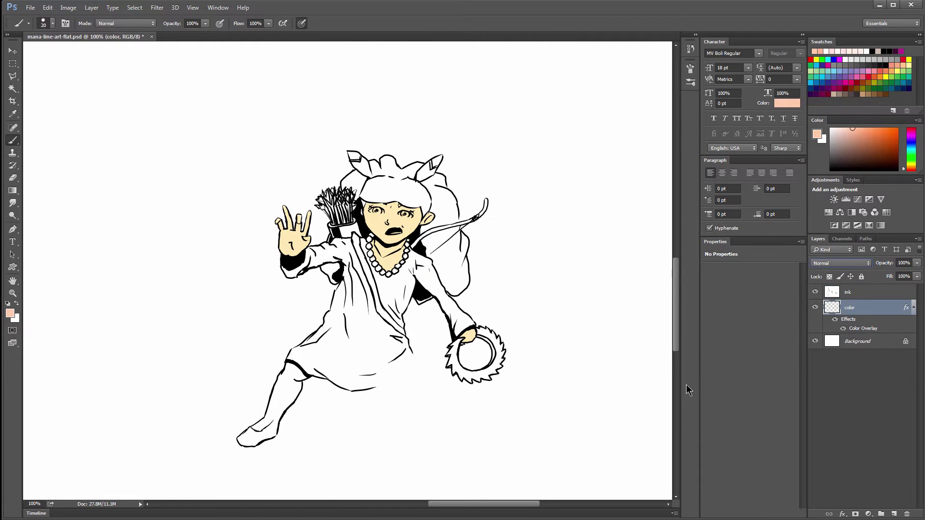
left_click(894, 514)
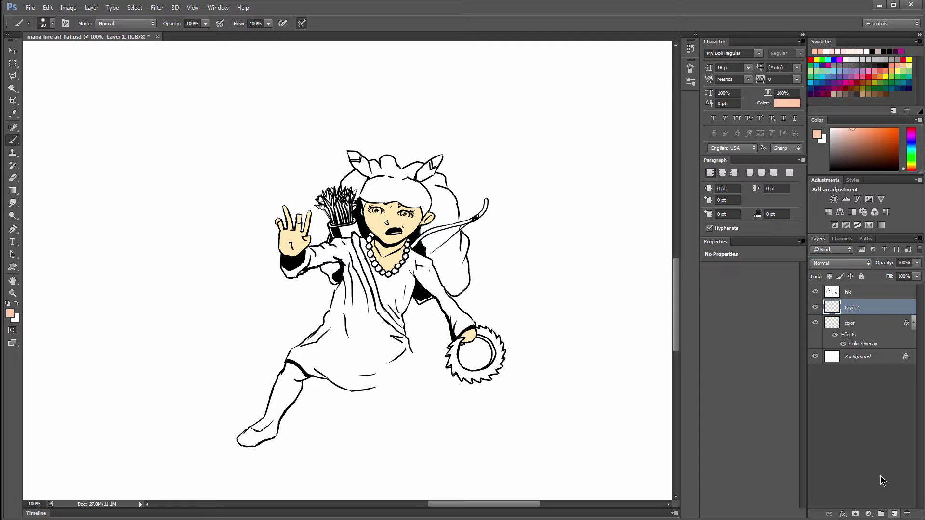
double_click(852, 307)
type("hair")
key("Return")
left_click(876, 129)
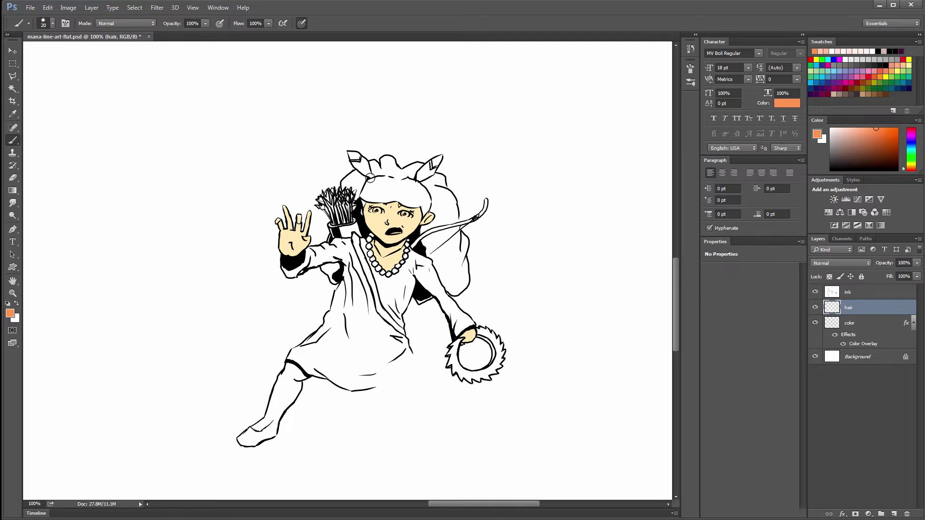
mouse_move(360, 177)
left_mouse_down()
mouse_move(349, 182)
mouse_move(359, 173)
mouse_move(356, 193)
mouse_move(403, 195)
mouse_move(424, 212)
mouse_move(416, 165)
mouse_move(408, 178)
mouse_move(424, 185)
mouse_move(436, 174)
mouse_move(456, 221)
mouse_move(429, 218)
mouse_move(424, 228)
mouse_move(451, 221)
mouse_move(425, 193)
mouse_move(438, 230)
mouse_move(435, 259)
mouse_move(457, 290)
mouse_move(465, 269)
mouse_move(457, 231)
mouse_move(445, 246)
mouse_move(454, 255)
mouse_move(418, 237)
left_mouse_up()
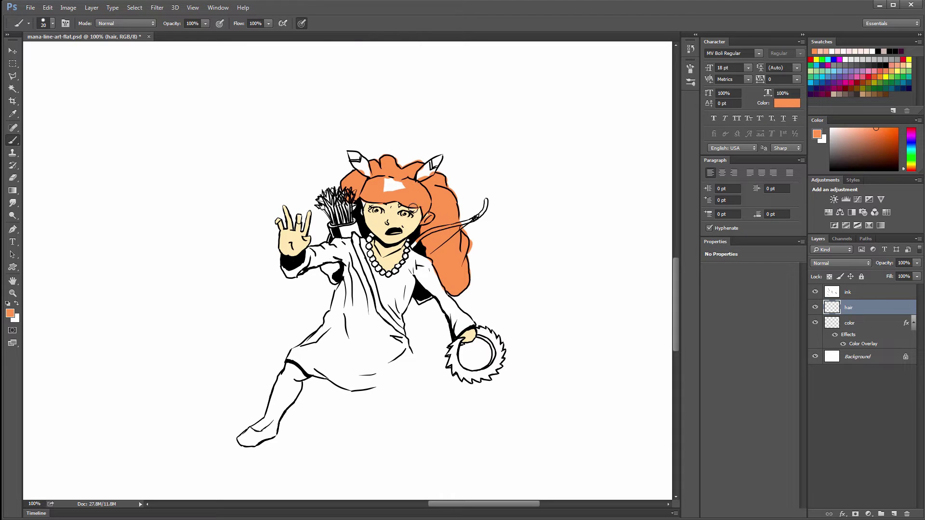
- Erase stray orange near the whip line, patch the hair gap, and open mana-line-art.psd
left_click(13, 177)
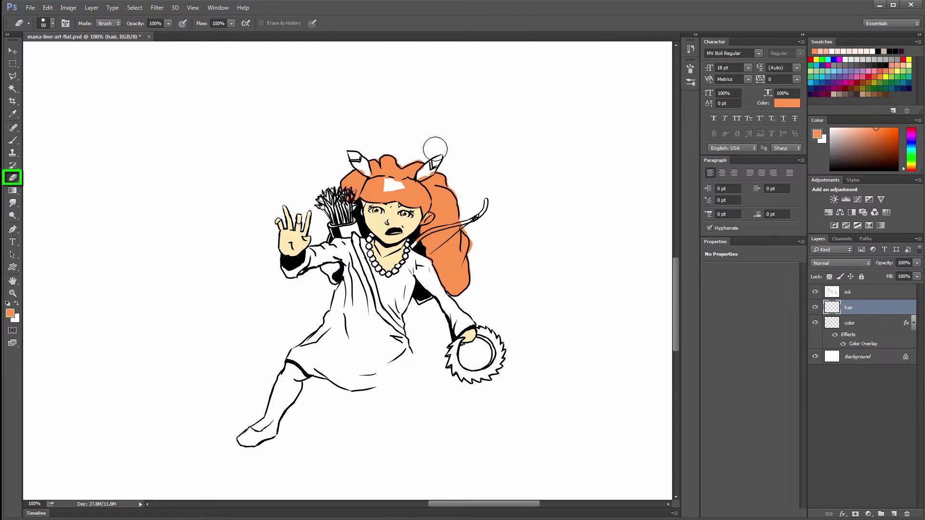
key("bracketleft")
key("bracketleft")
key("bracketleft")
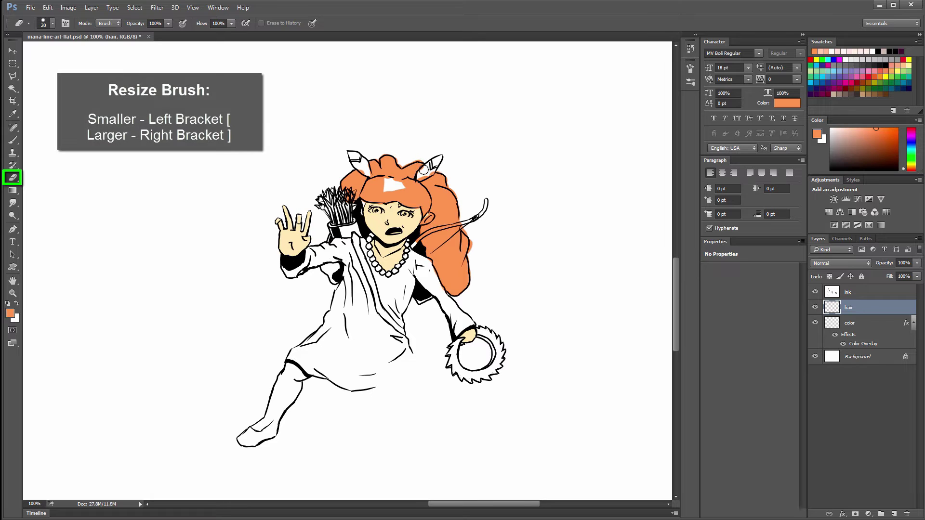
key("bracketleft")
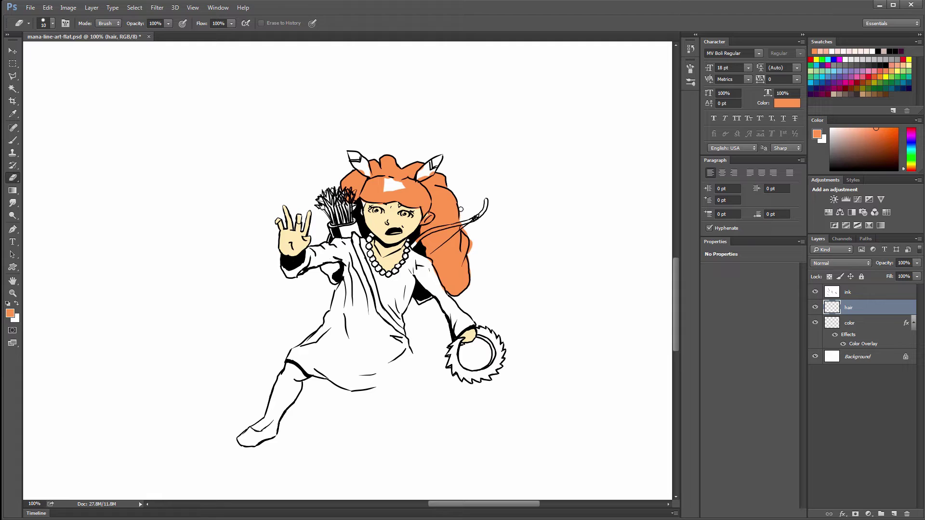
left_click_drag(462, 215, 466, 224)
key("b")
mouse_move(386, 184)
left_mouse_down()
mouse_move(391, 178)
mouse_move(385, 191)
mouse_move(399, 189)
left_mouse_up()
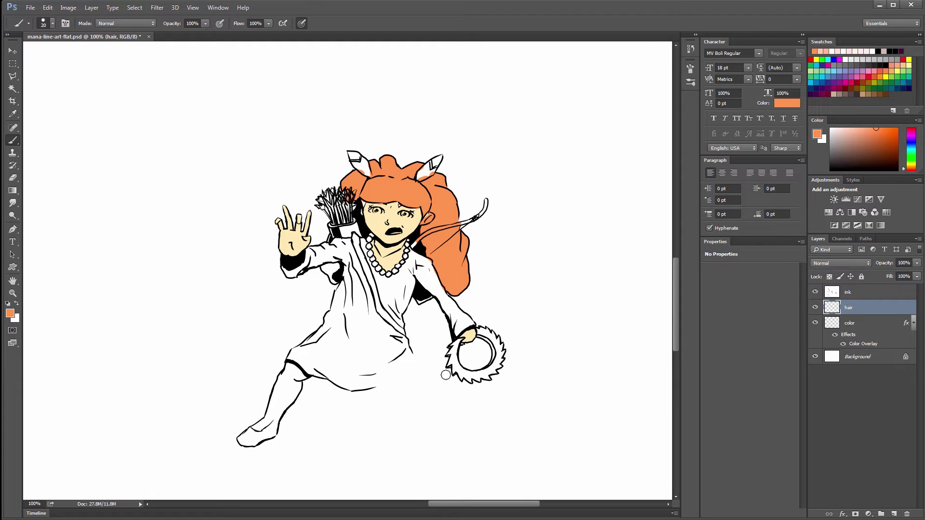
left_click(30, 7)
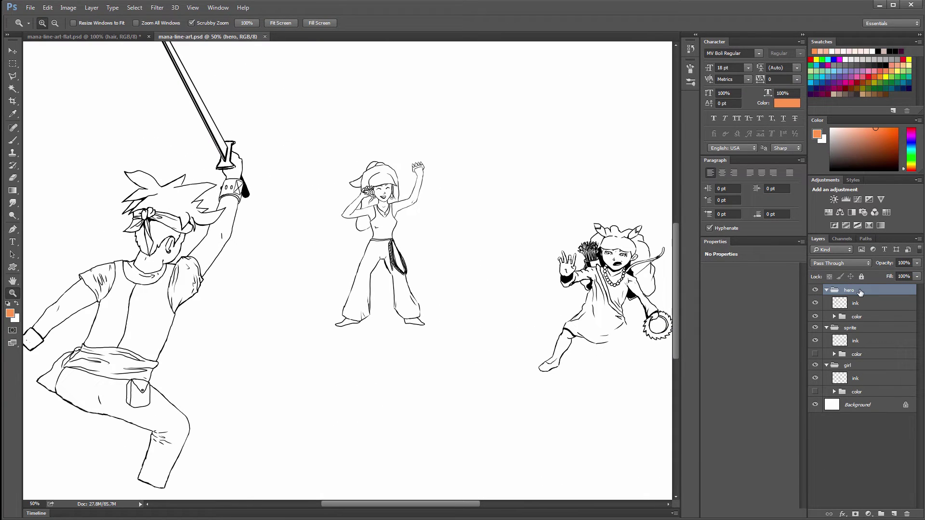
- Check the hero group and its ink visibility, then expand the hero's color group
left_click(815, 291)
left_click(815, 291)
left_click(816, 291)
left_click(817, 292)
left_click(816, 304)
left_click(816, 304)
left_click(834, 316)
left_click(834, 316)
left_click(834, 316)
- Show the hero's acc2, acc1, cloth, hair, skin and base colour layers, leaving tint hidden
left_click(815, 330)
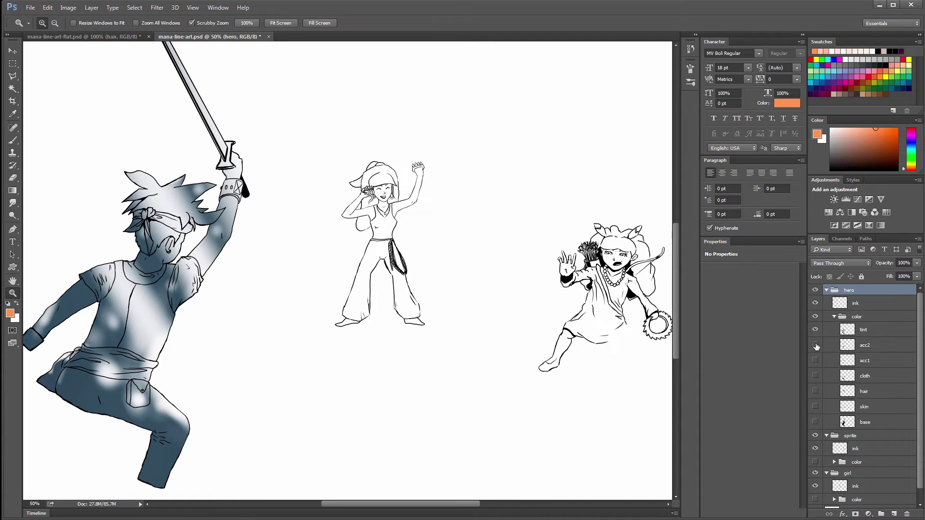
left_click(816, 345)
left_click(815, 361)
left_click(815, 375)
left_click(815, 392)
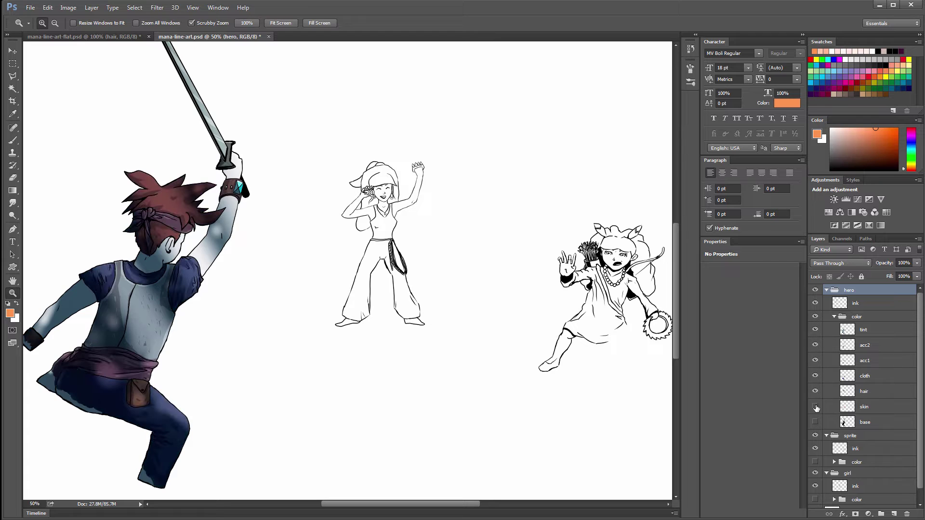
left_click(815, 407)
left_click(815, 422)
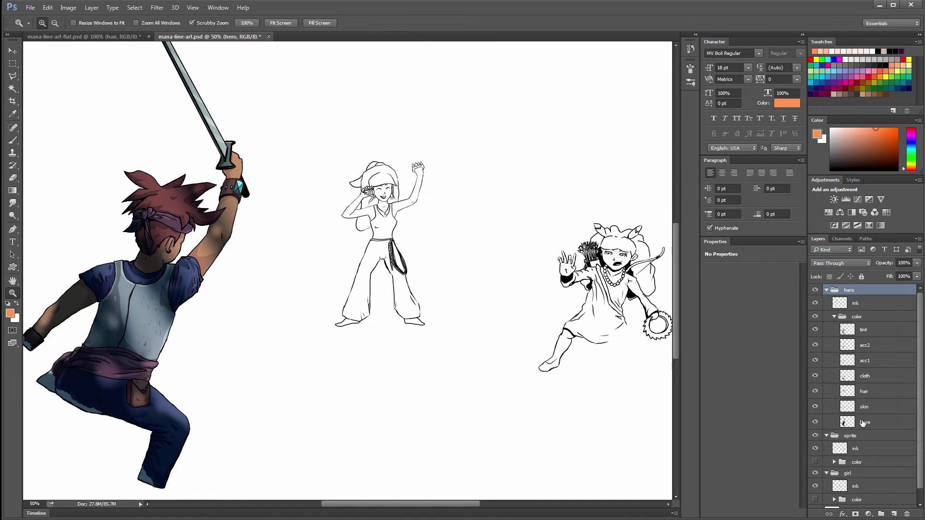
left_click(815, 408)
left_click(815, 408)
left_click(816, 409)
left_click(816, 408)
left_click(816, 408)
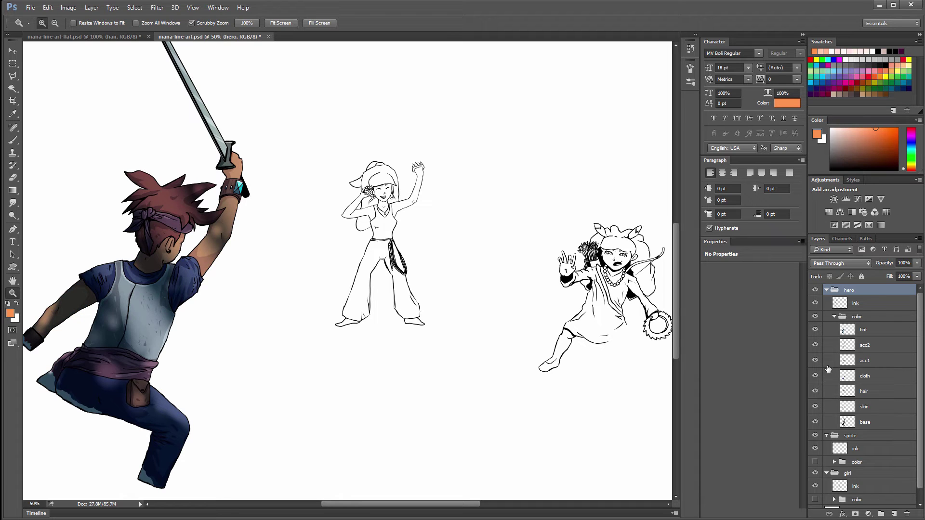
left_click(815, 330)
left_click(815, 330)
left_click(816, 331)
left_click(817, 332)
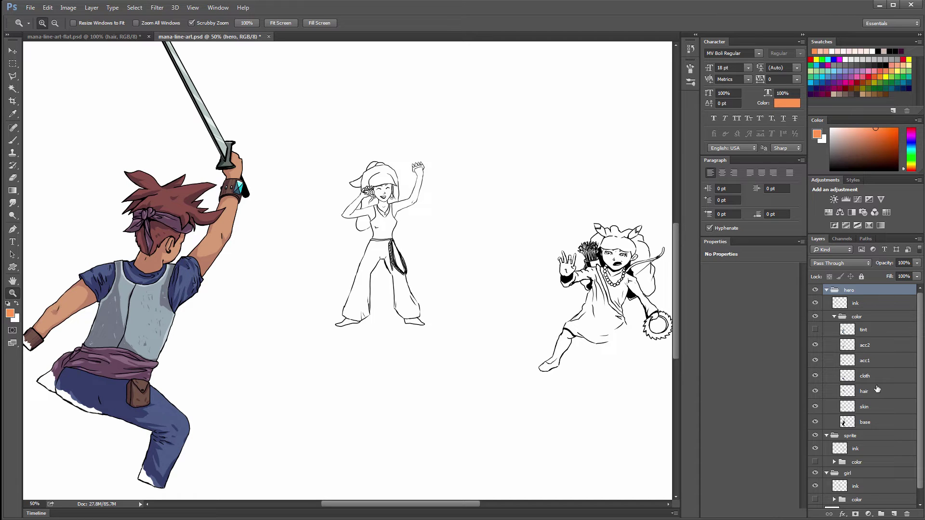
- Select the sprite group and turn on its color layers
left_click(851, 436)
left_click(815, 437)
left_click(815, 436)
left_click(815, 436)
left_click(815, 436)
left_click(816, 462)
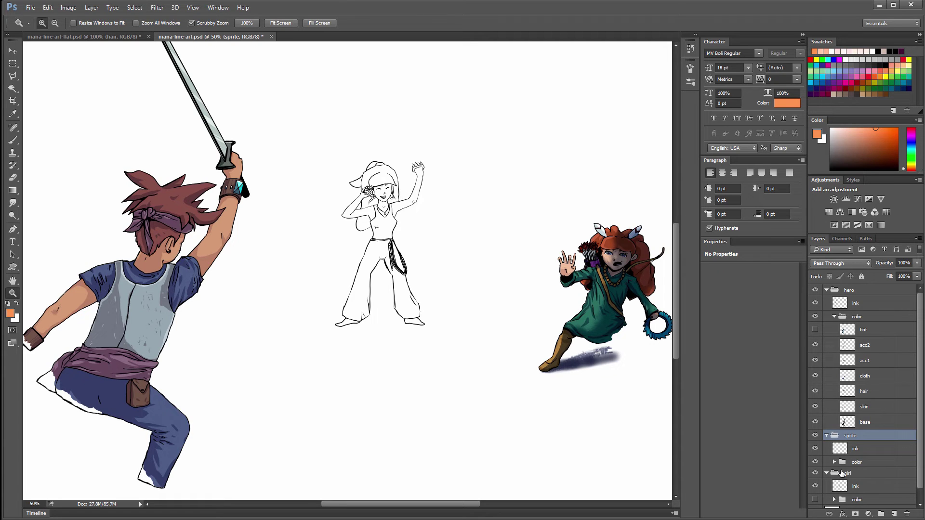
- Hide the sprite's tint layer so her colours brighten
left_click(834, 462)
left_click(814, 475)
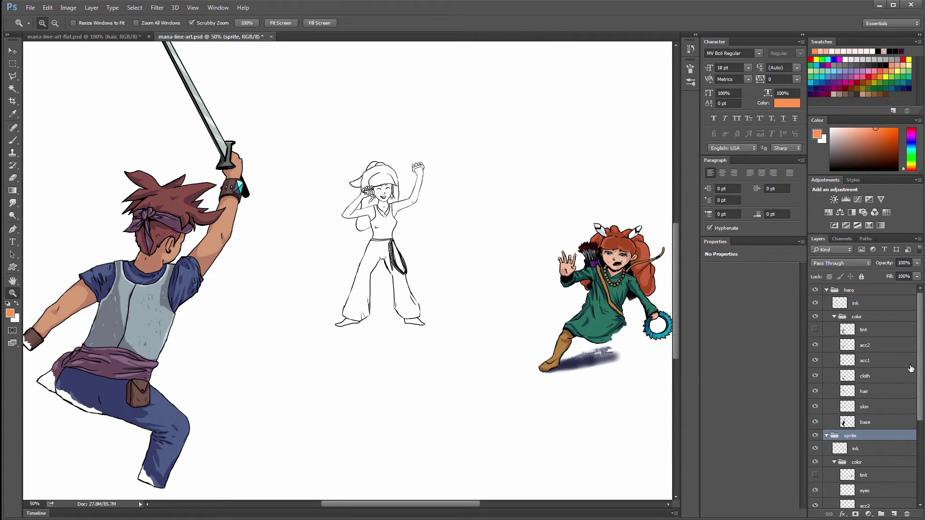
left_click_drag(920, 393, 921, 470)
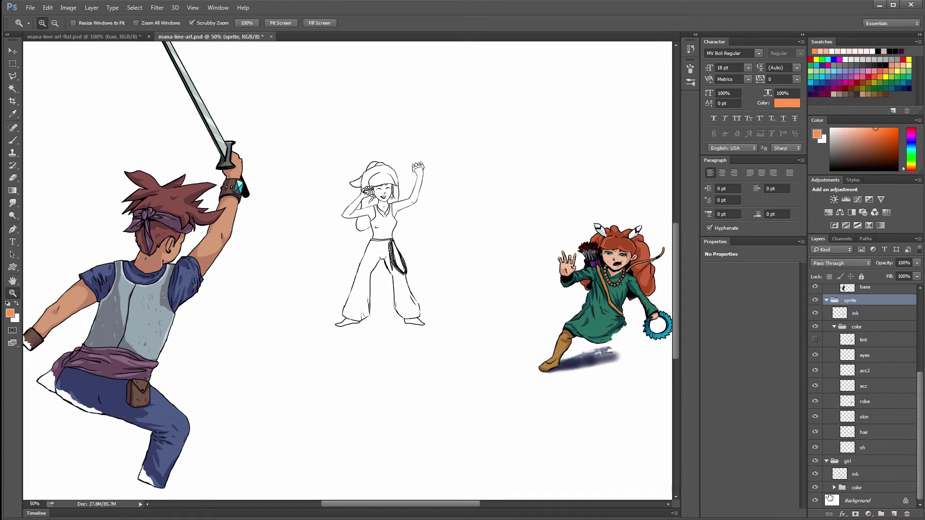
- Turn on the girl's colour group and hide Layer 4 to brighten her
left_click(815, 487)
left_click(834, 488)
scroll(917, 442, "down", 5)
left_click(815, 417)
scroll(921, 419, "down", 2)
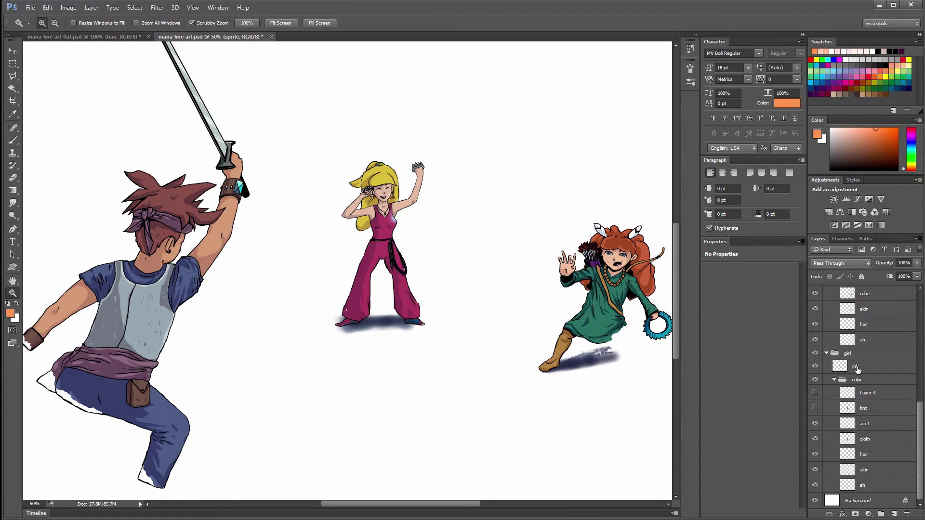
- Toggle the girl's ink layer off and on twice, then select her colour group
left_click(856, 367)
left_click(815, 366)
left_click(815, 366)
left_click(816, 366)
left_click(815, 366)
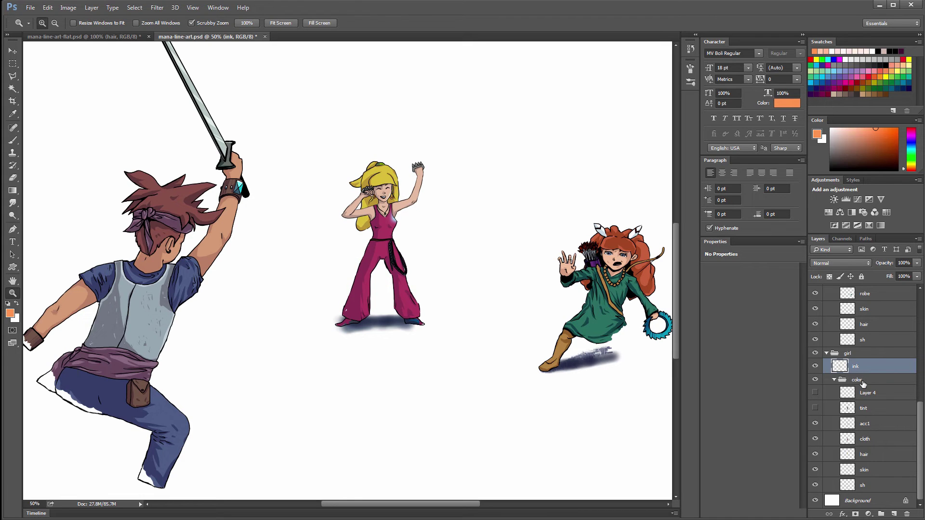
left_click(863, 381)
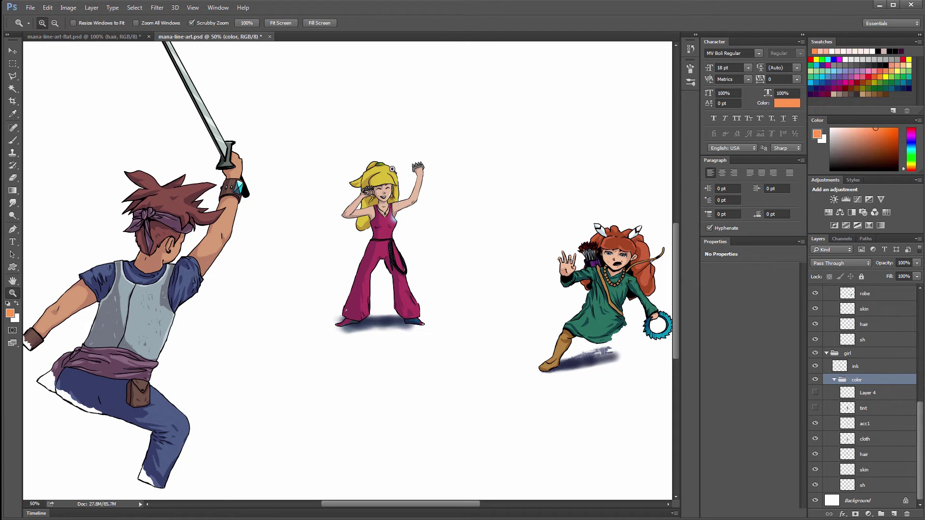
- Zoom to 100% on the middle girl, then back out to all three characters
left_click(390, 212)
left_click(389, 212)
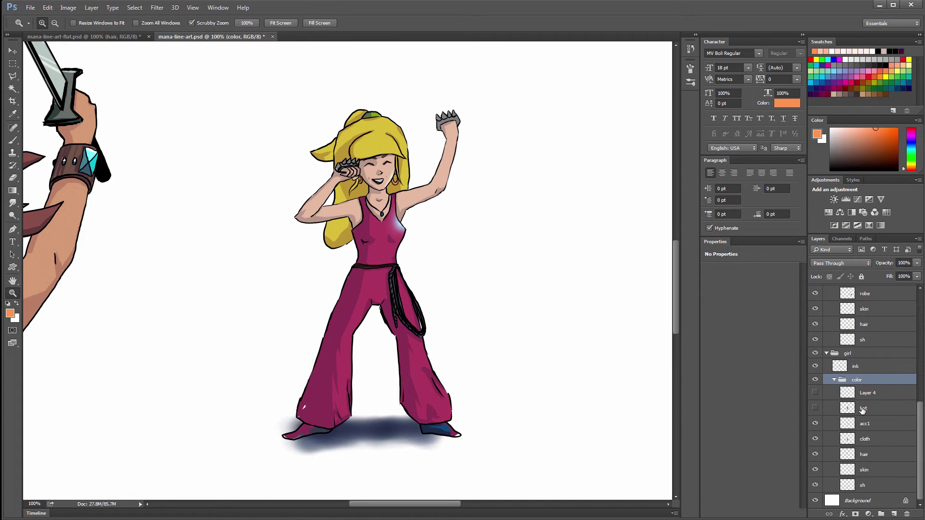
left_click(385, 347, "alt")
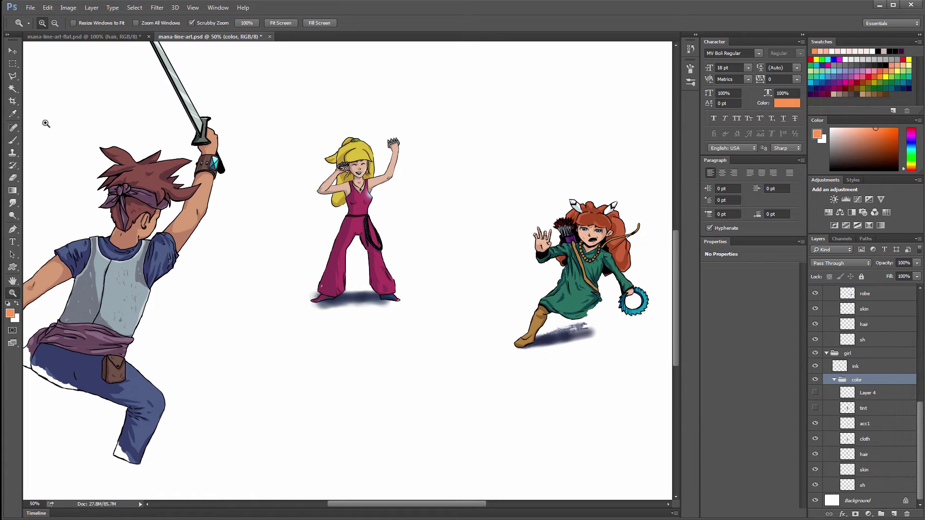
- In mana-line-art-flat.psd, merge all layers into one Background and bucket-fill the saw-blade ring cyan
left_click(14, 195)
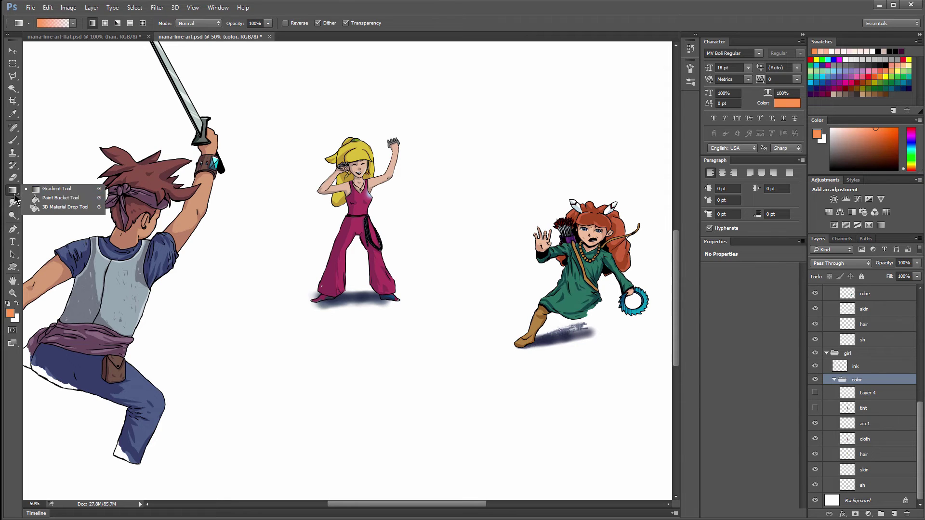
left_click(67, 199)
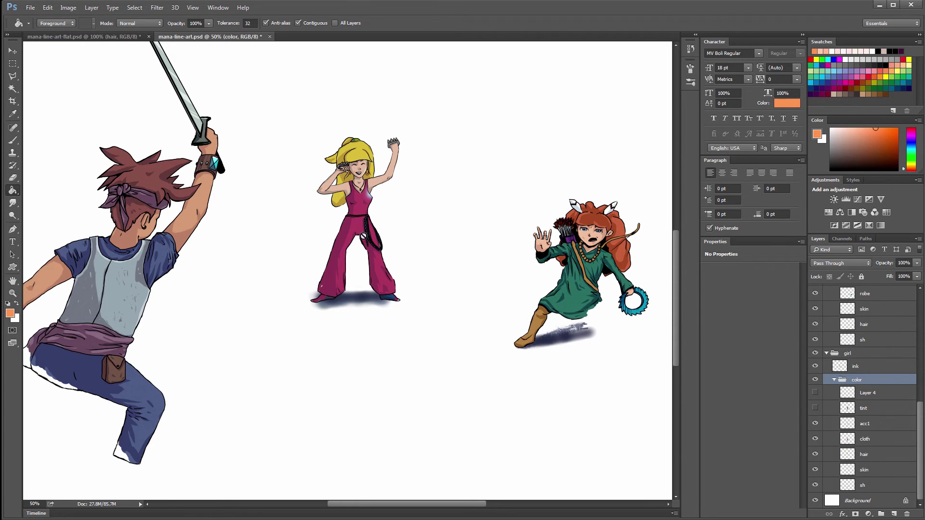
left_click(116, 37)
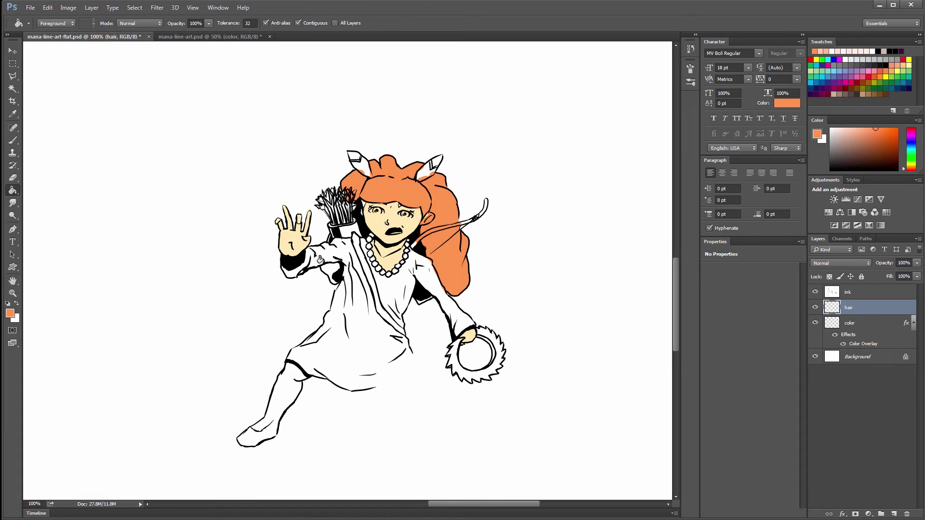
left_click(825, 76)
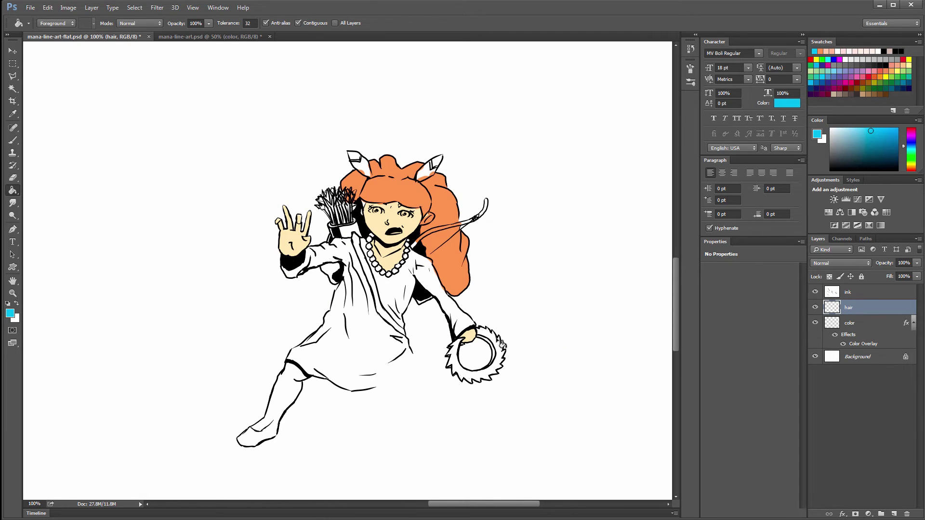
left_click(851, 292)
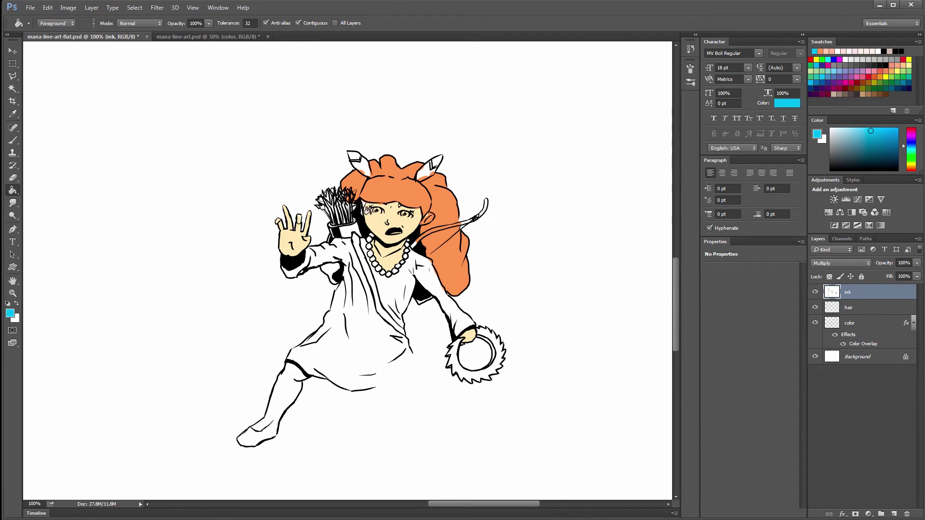
key("ctrl+shift+e")
left_click(500, 346)
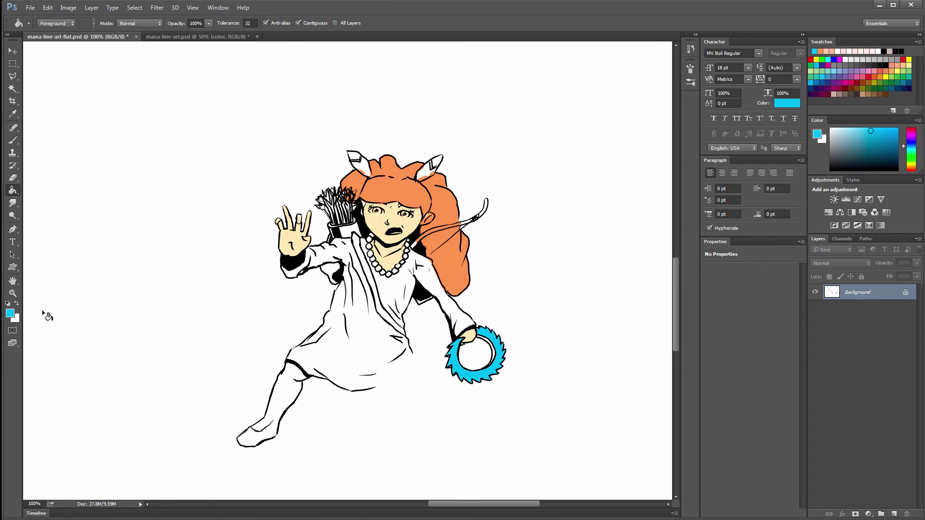
- Zoom in on the saw-blade ring, pan toward the dress, then zoom out to the whole character
left_click(12, 293)
left_click(504, 353)
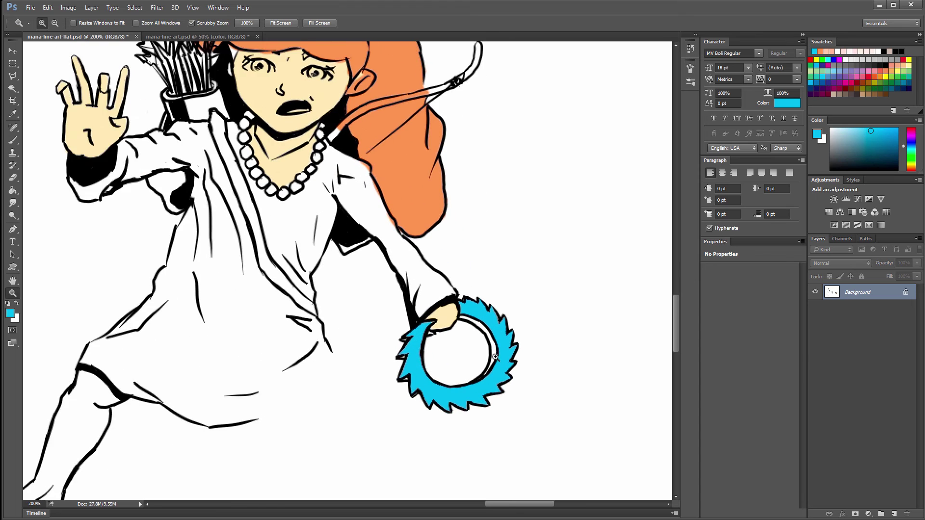
left_click(496, 359)
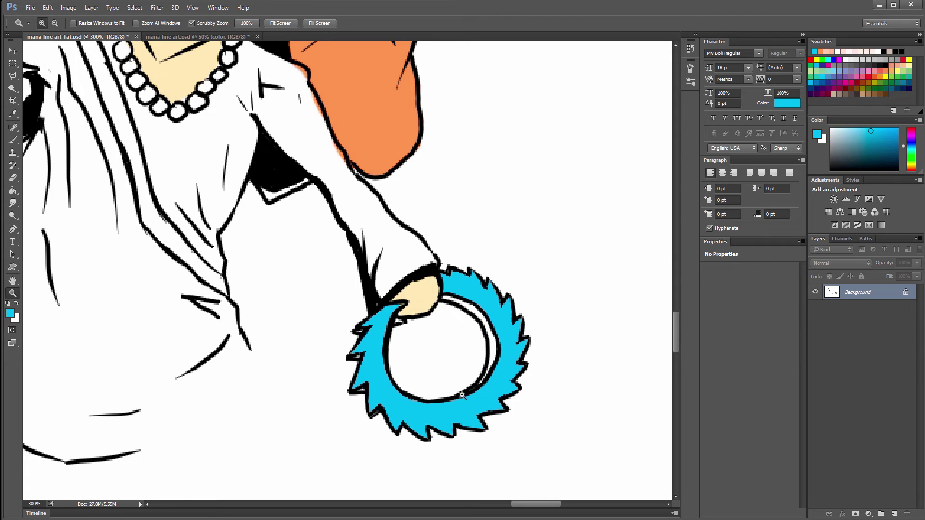
left_click_drag(304, 327, 434, 434)
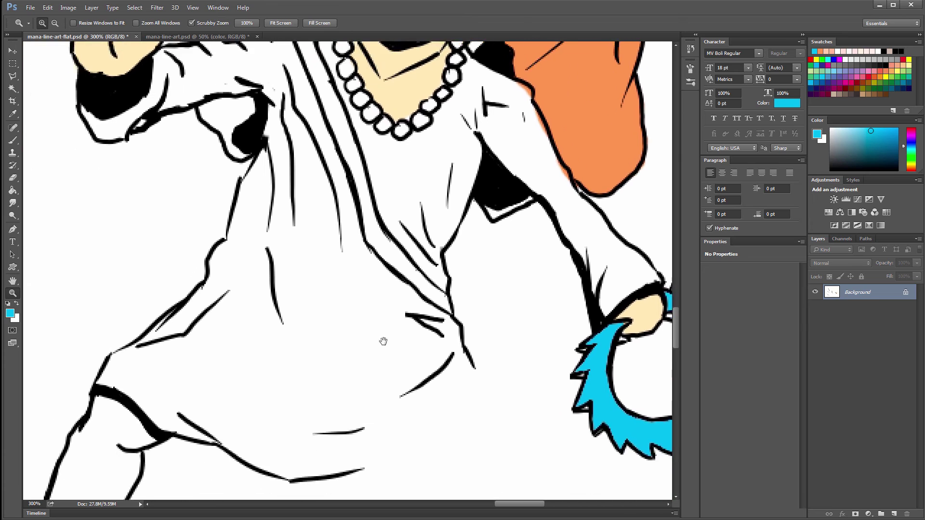
left_click(381, 345, "alt")
left_click(414, 358, "alt")
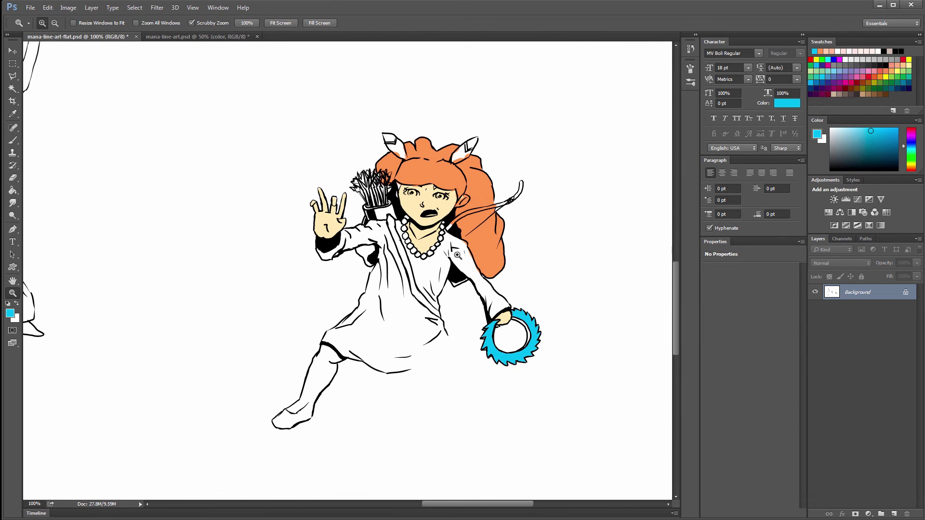
- Try a green bucket fill, undo it, then fill four left necklace beads green
left_click(13, 190)
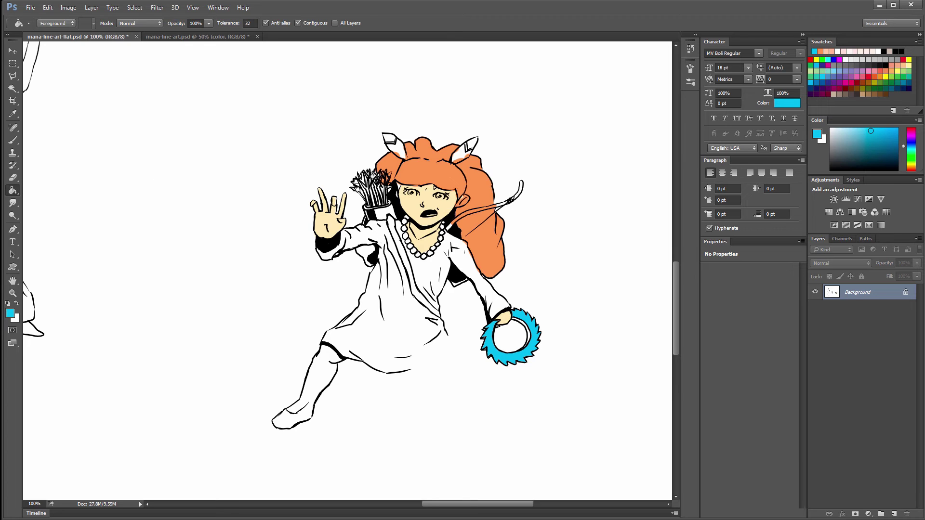
left_click(912, 156)
left_click(388, 335)
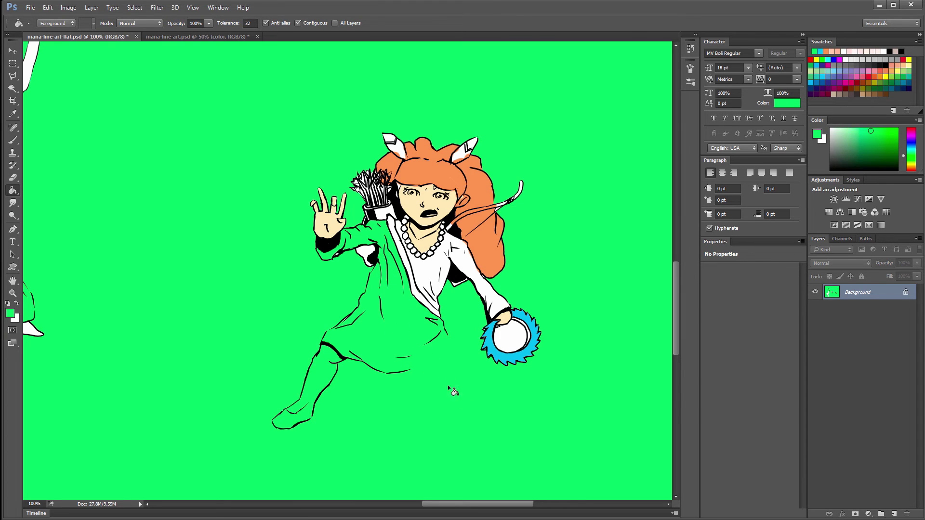
key("ctrl+z")
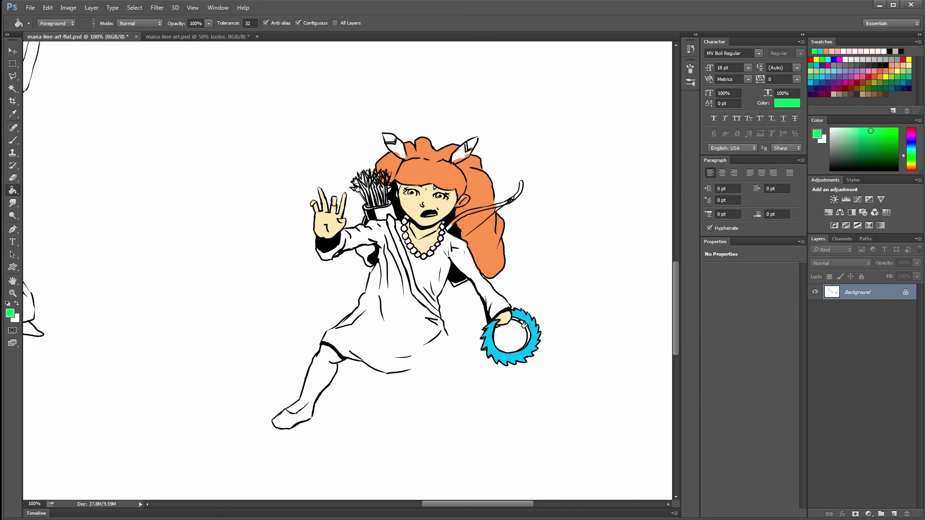
left_click(405, 222)
left_click(405, 227)
left_click(406, 234)
left_click(408, 239)
- Recolour the six left necklace beads magenta
left_click(911, 137)
left_click(404, 220)
left_click(405, 226)
left_click(406, 232)
left_click(407, 236)
left_click(408, 241)
left_click(410, 246)
- Recolour the top four left necklace beads cyan
left_click(911, 147)
left_click(404, 221)
left_click(405, 226)
left_click(406, 232)
left_click(407, 236)
- Zoom in on the necklace to 300%, then back out to 200%
left_click(13, 293)
left_click_drag(409, 223, 431, 224)
key("alt")
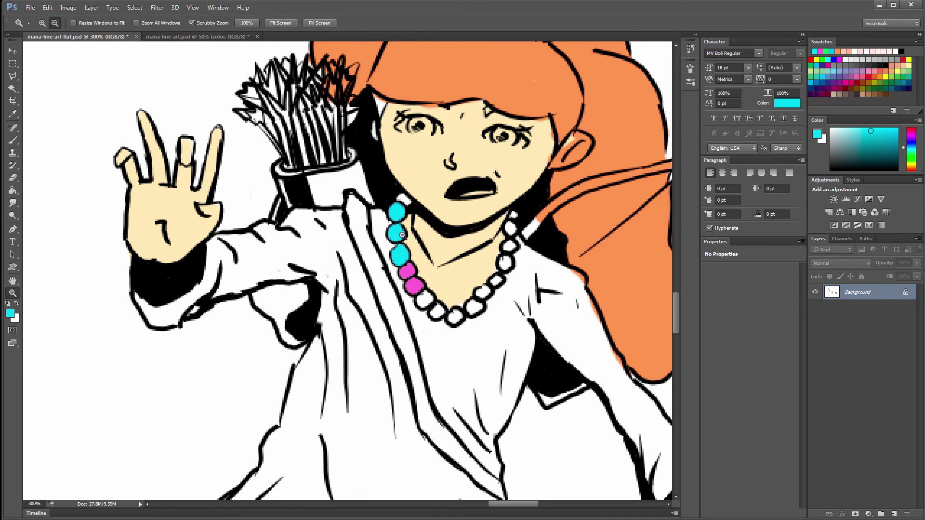
left_click(442, 273, "alt")
- Switch to the coloured three-character mana-line-art.psd and scroll the Layers panel to the hero
left_click(441, 273, "alt")
left_click(442, 273, "alt")
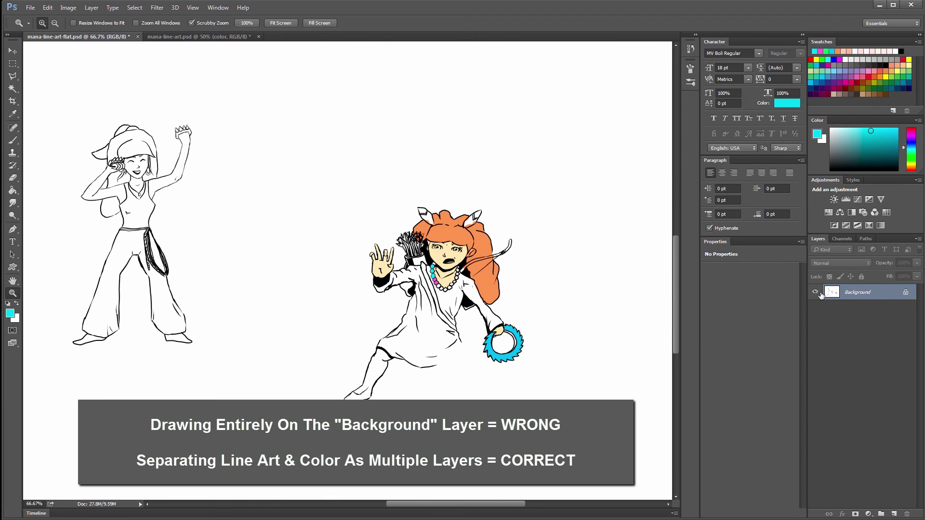
left_click(214, 38)
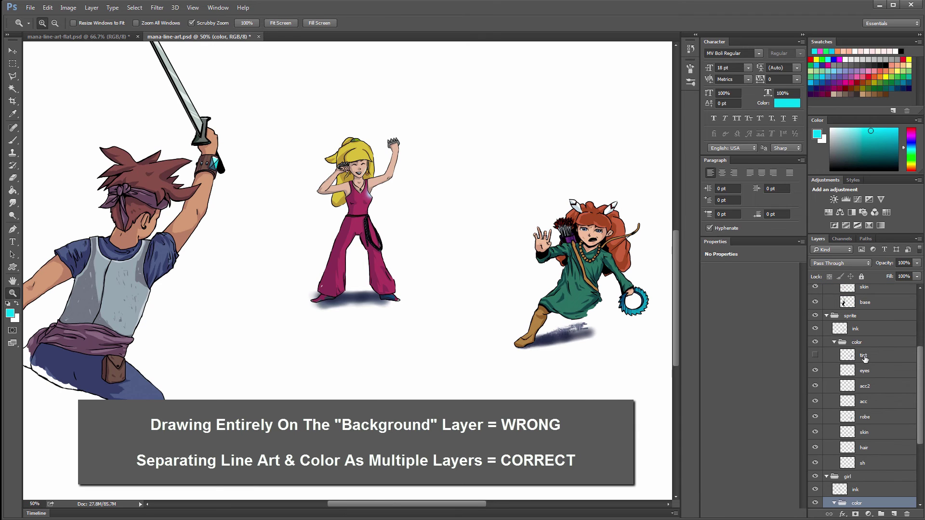
left_click_drag(920, 393, 921, 334)
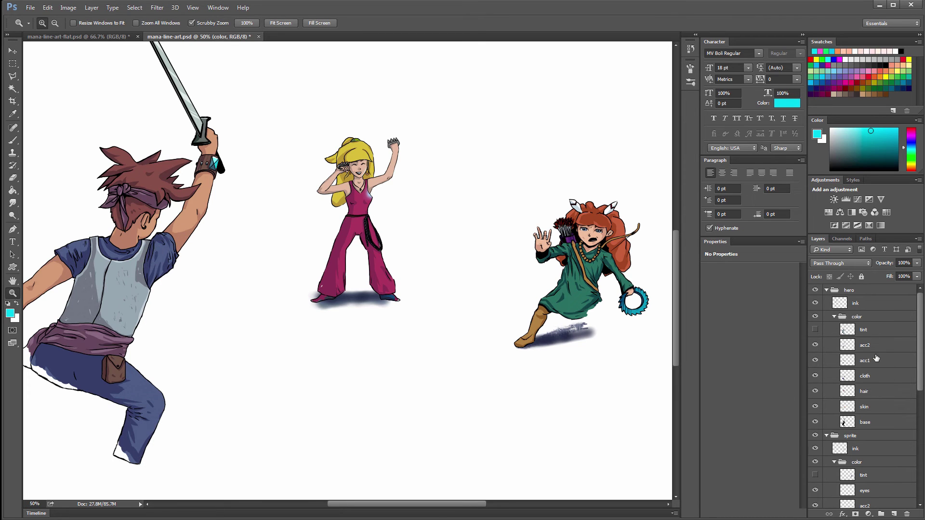
- Select the hero's skin layer and toggle its visibility twice to confirm it
left_click(871, 410)
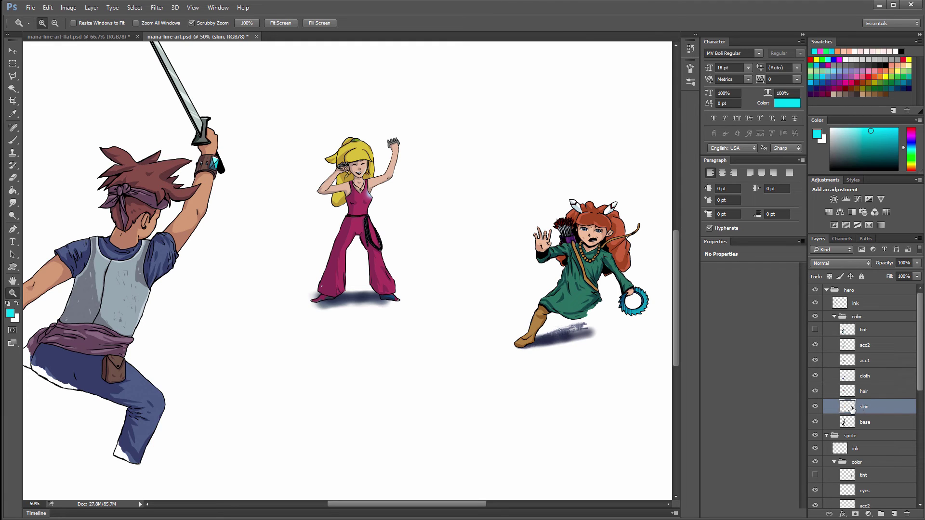
left_click(820, 407)
left_click(819, 407)
left_click(820, 408)
left_click(820, 408)
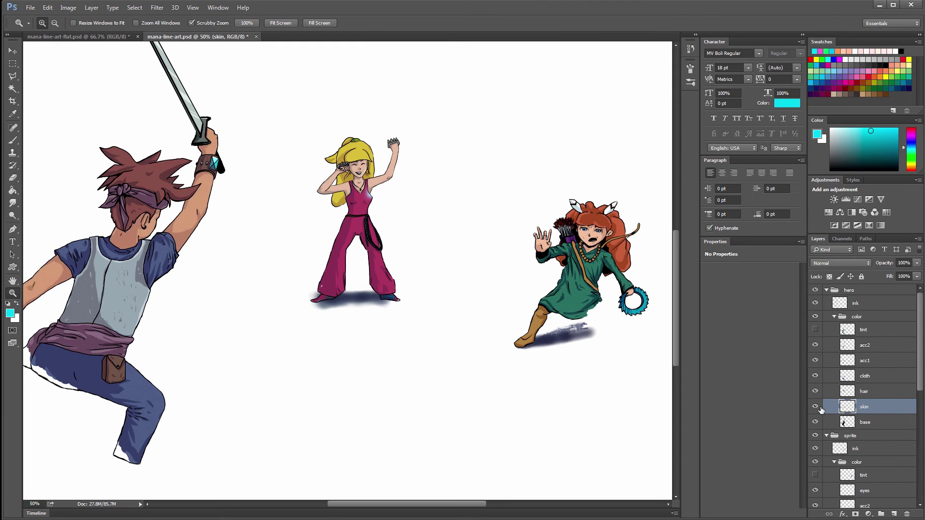
left_click(843, 515)
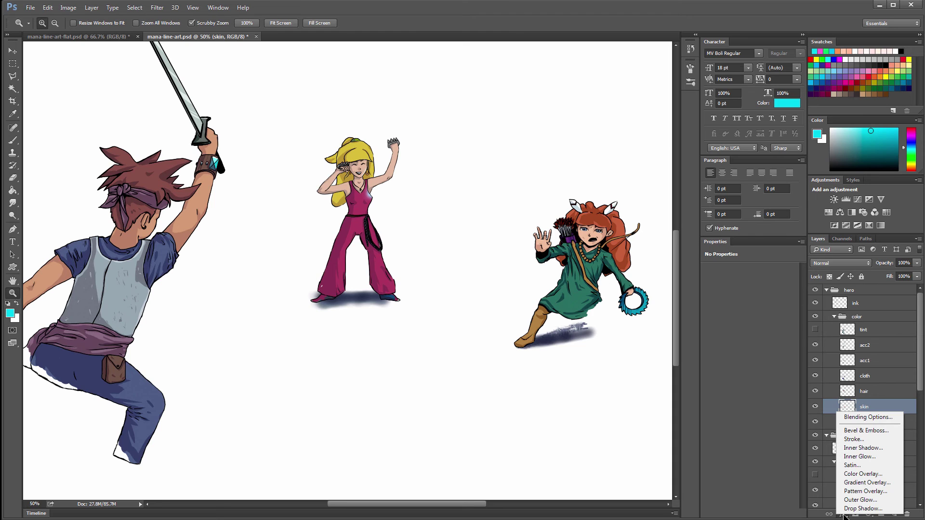
left_click(862, 474)
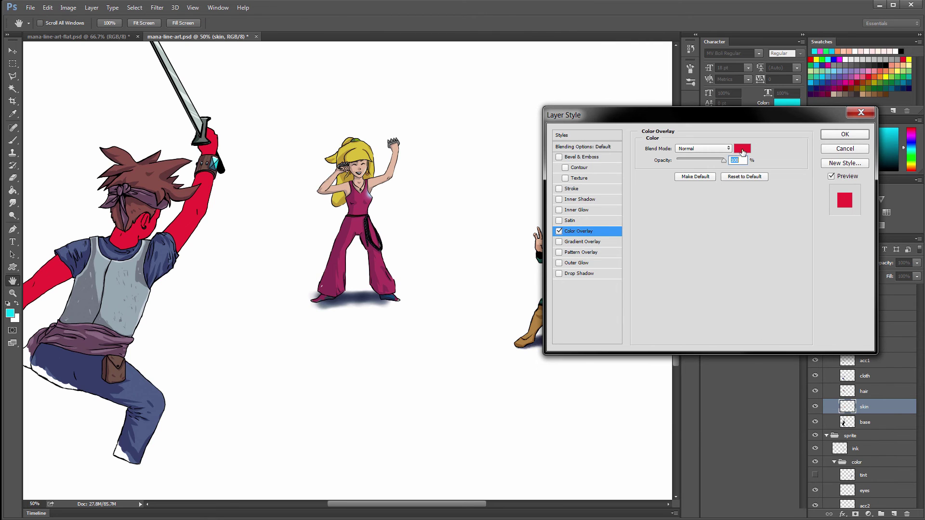
left_click(742, 149)
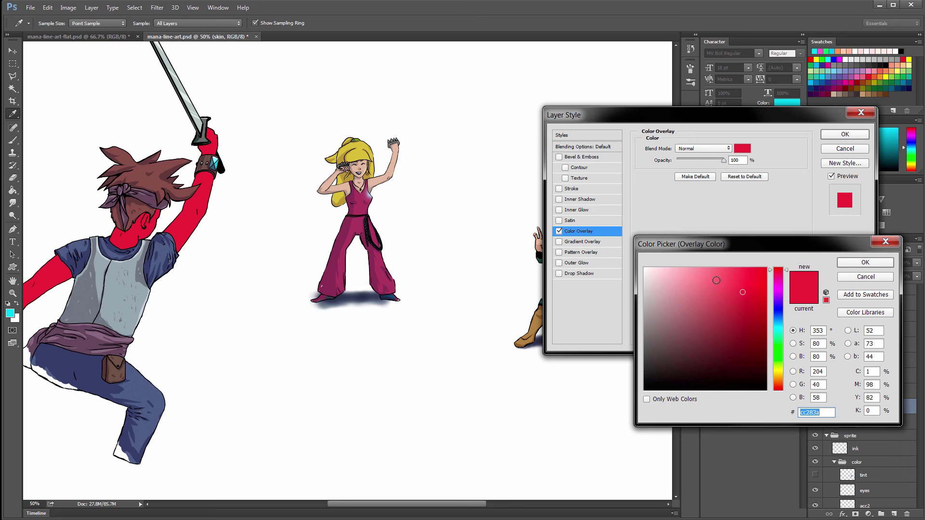
left_click(866, 262)
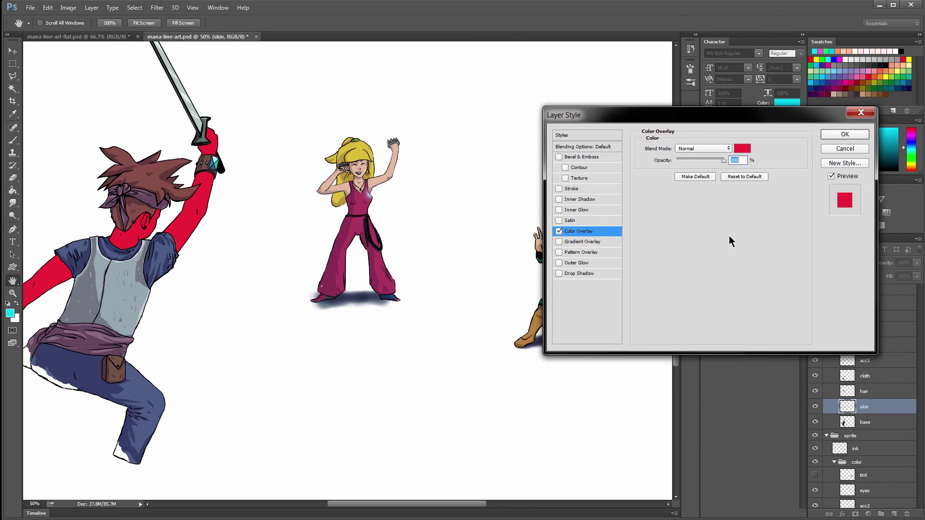
left_click(849, 149)
key("z")
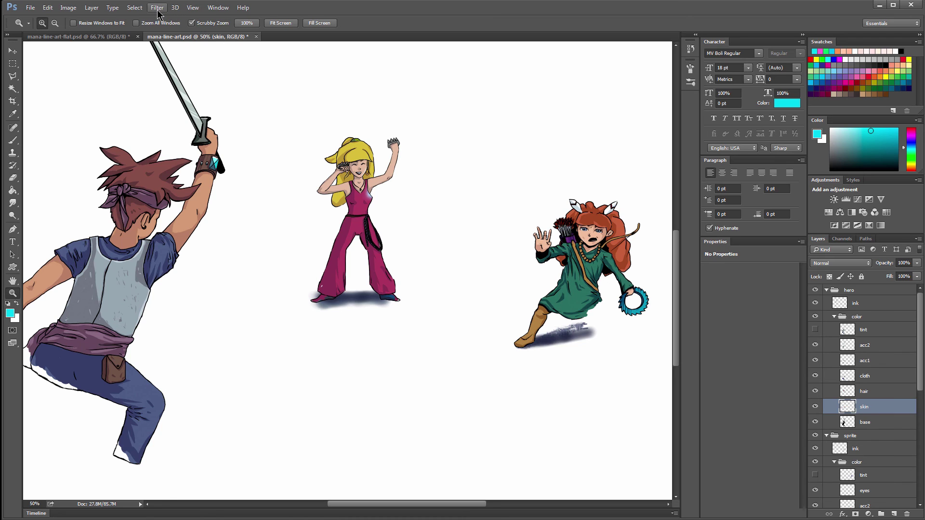
left_click(68, 8)
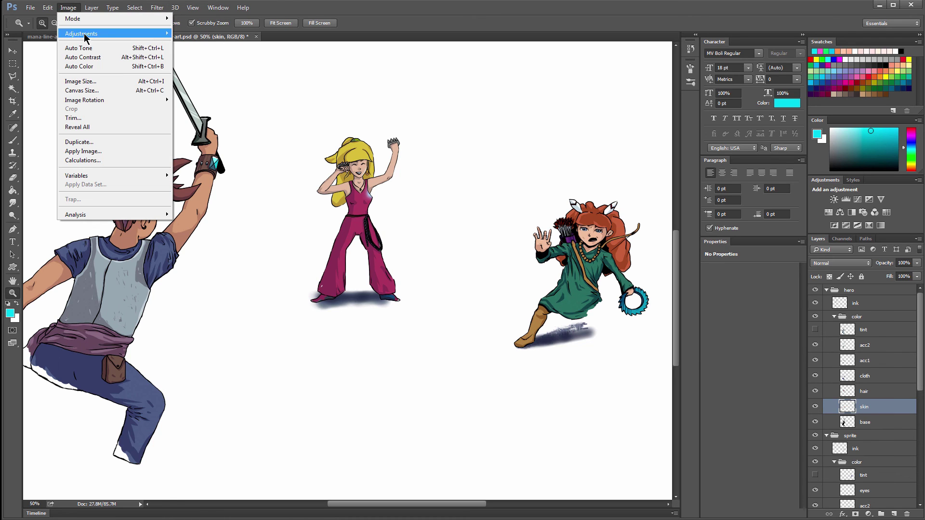
mouse_move(133, 36)
left_click(220, 85)
mouse_move(615, 212)
left_mouse_down()
mouse_move(601, 216)
mouse_move(646, 217)
mouse_move(626, 218)
left_mouse_up()
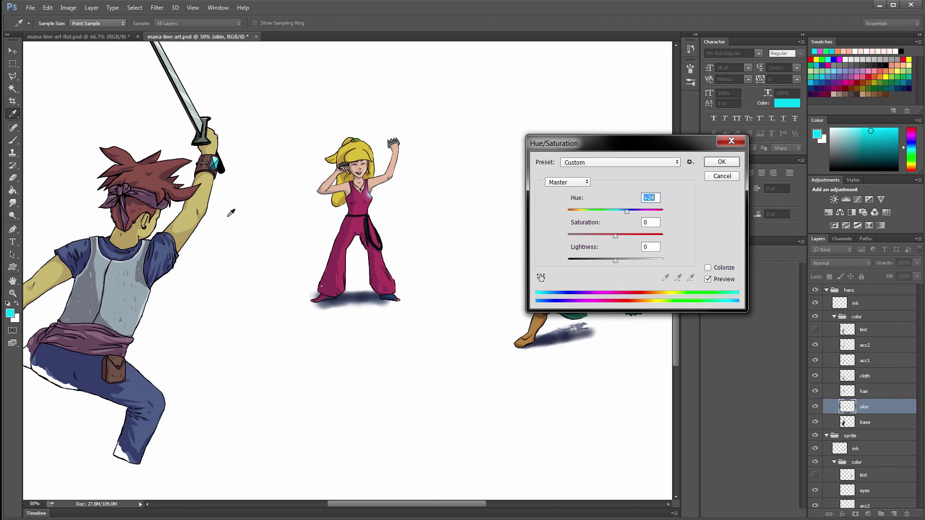
- Discard the skin hue change, then apply Hue -145 to the hero's hair layer
left_click(722, 176)
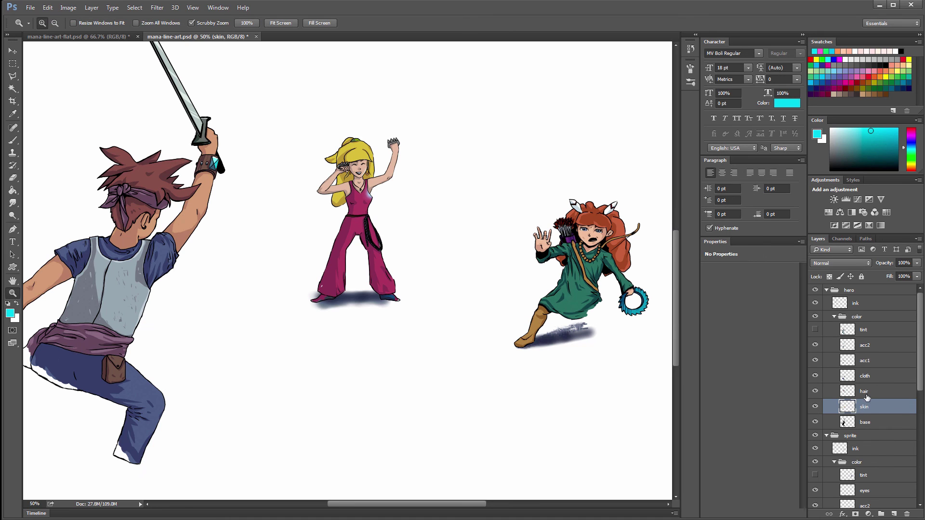
left_click(862, 393)
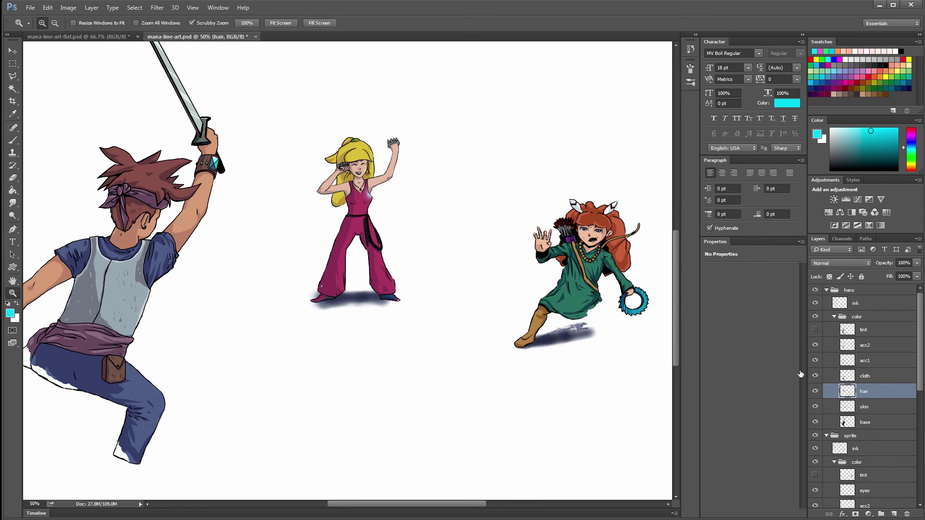
left_click(68, 7)
mouse_move(89, 41)
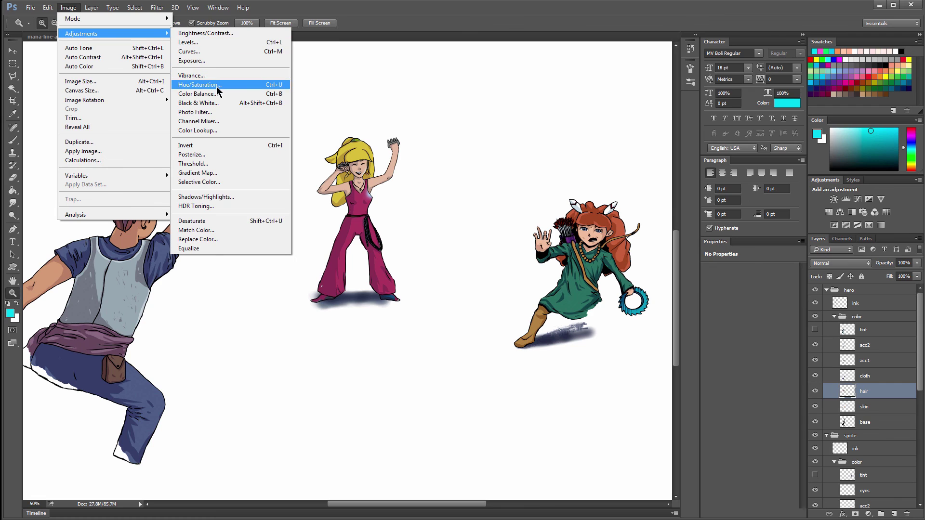
left_click(217, 86)
left_click_drag(616, 211, 574, 216)
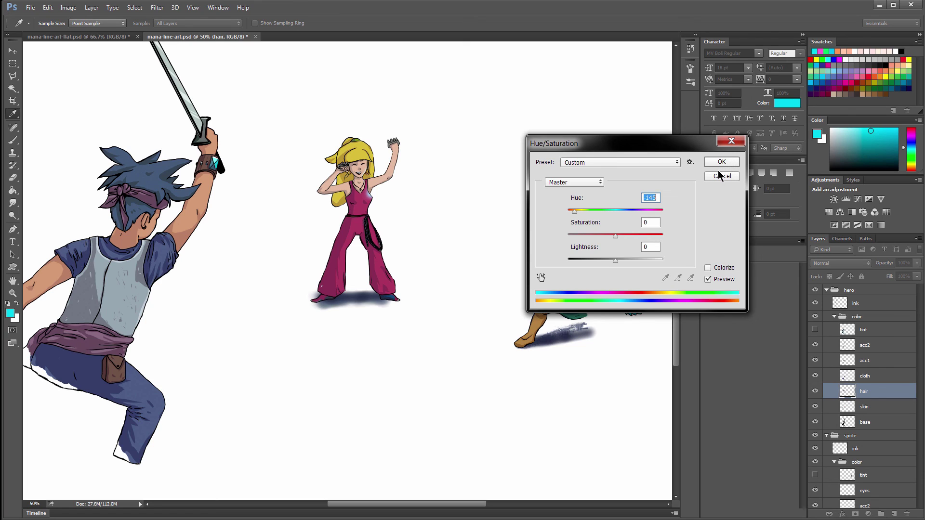
left_click(722, 162)
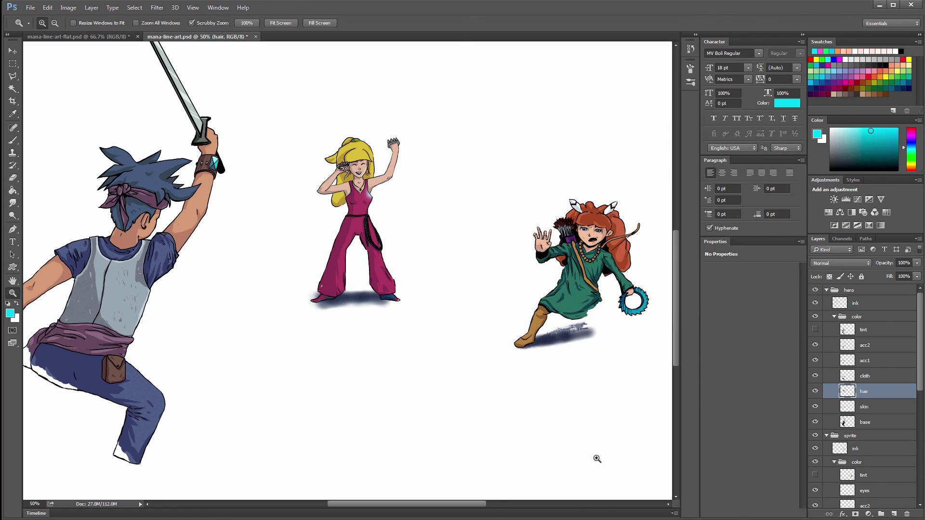